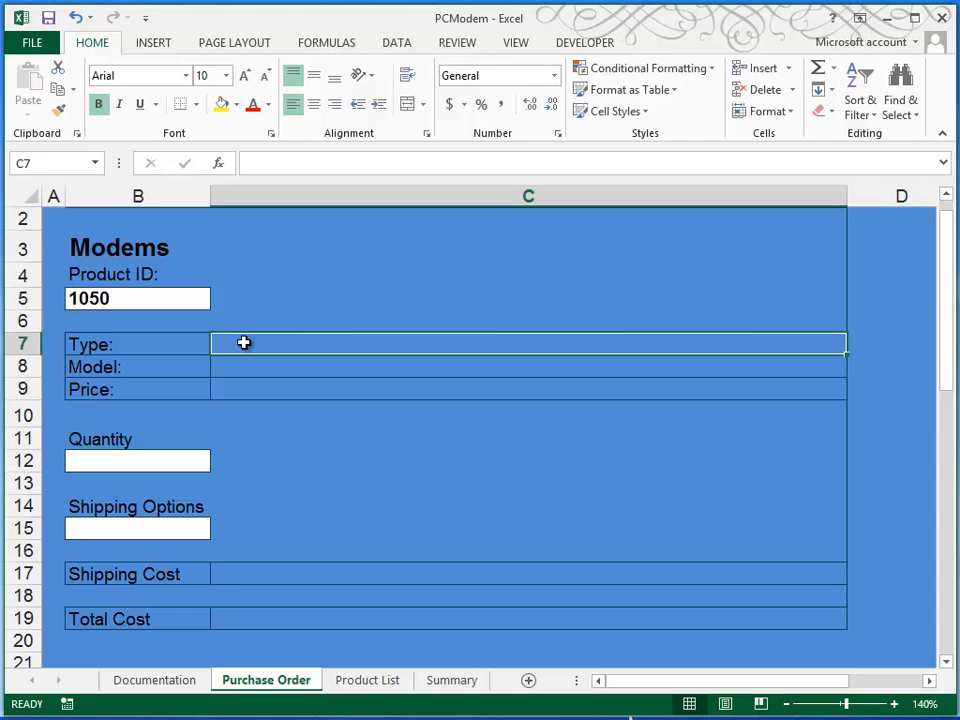
# Enter =VLOOKUP(B5,ProductPrice,2,FALSE) in cell C7 of the Purchase Order sheet to look up the Type
pyautogui.click(366, 684)
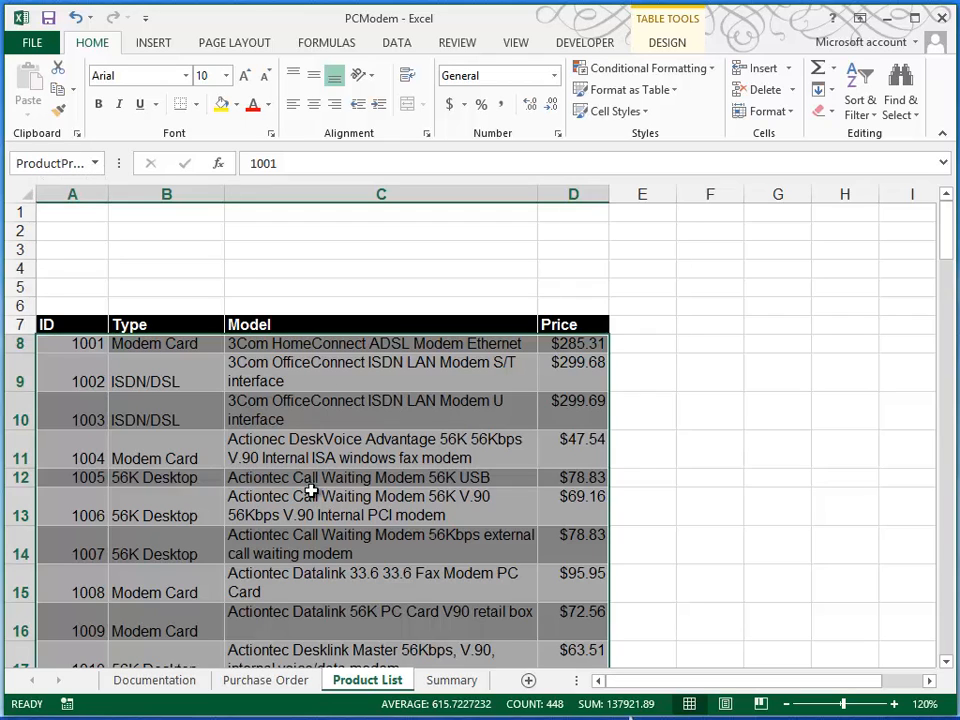
pyautogui.click(303, 689)
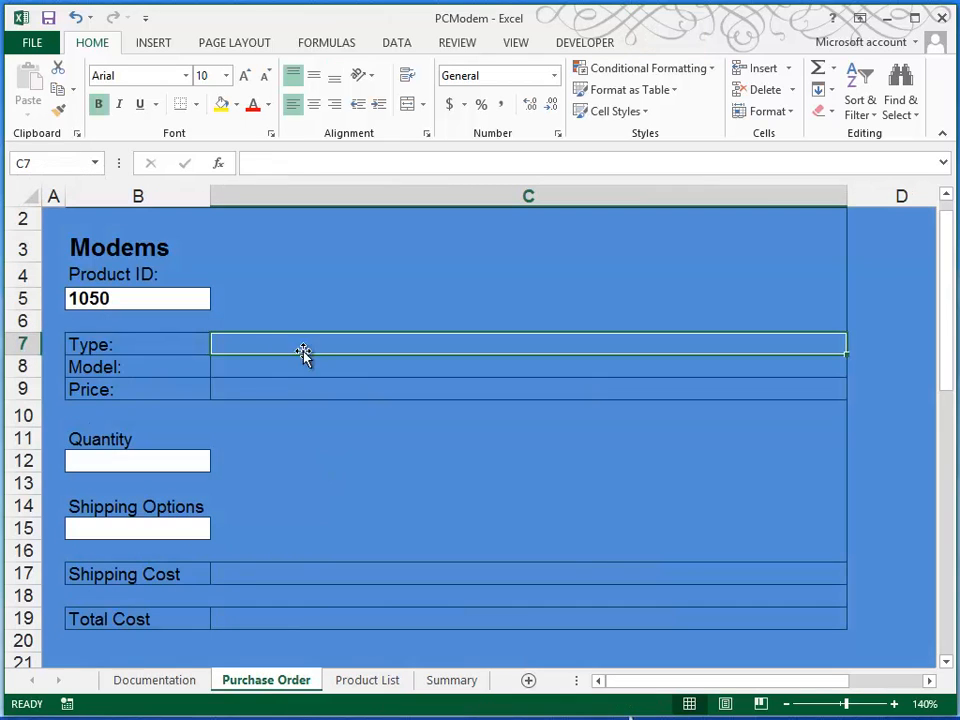
pyautogui.write('=vl')
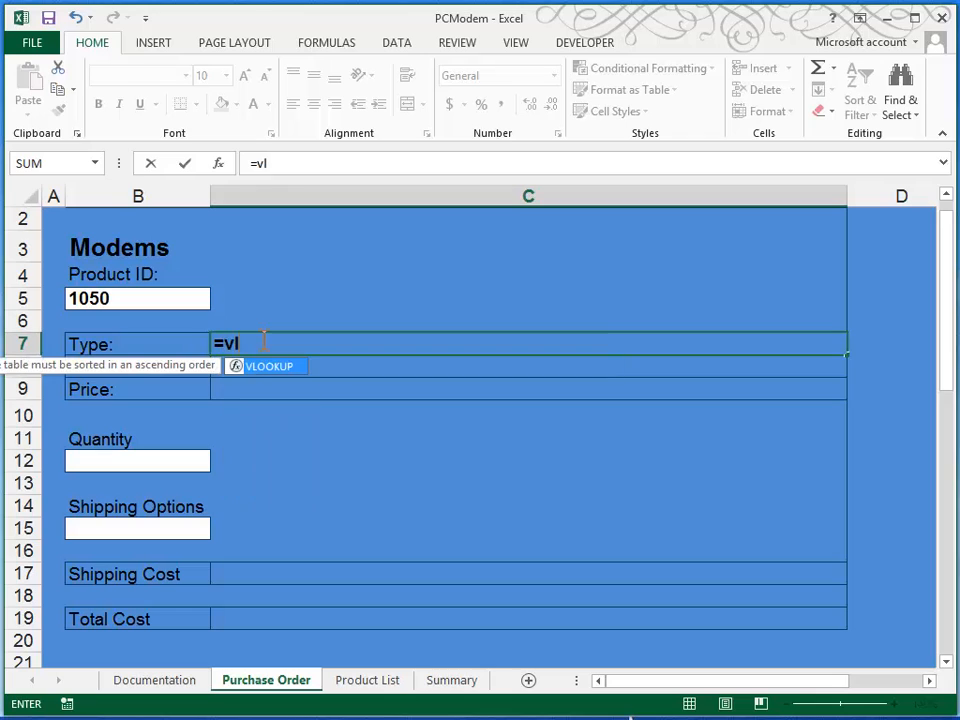
pyautogui.write('ookup(')
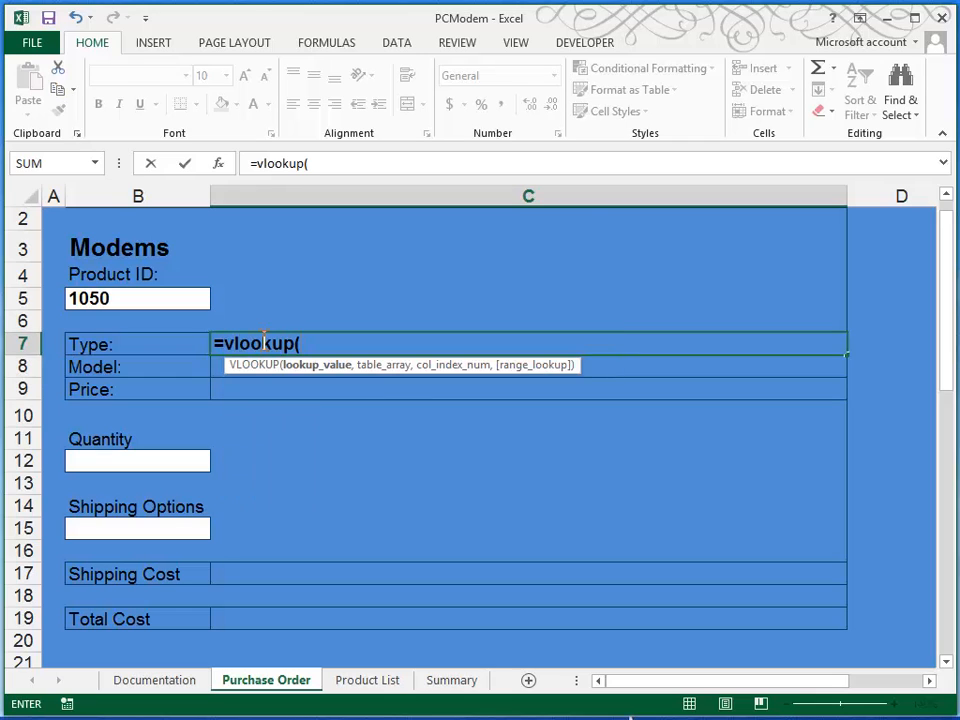
pyautogui.click(114, 300)
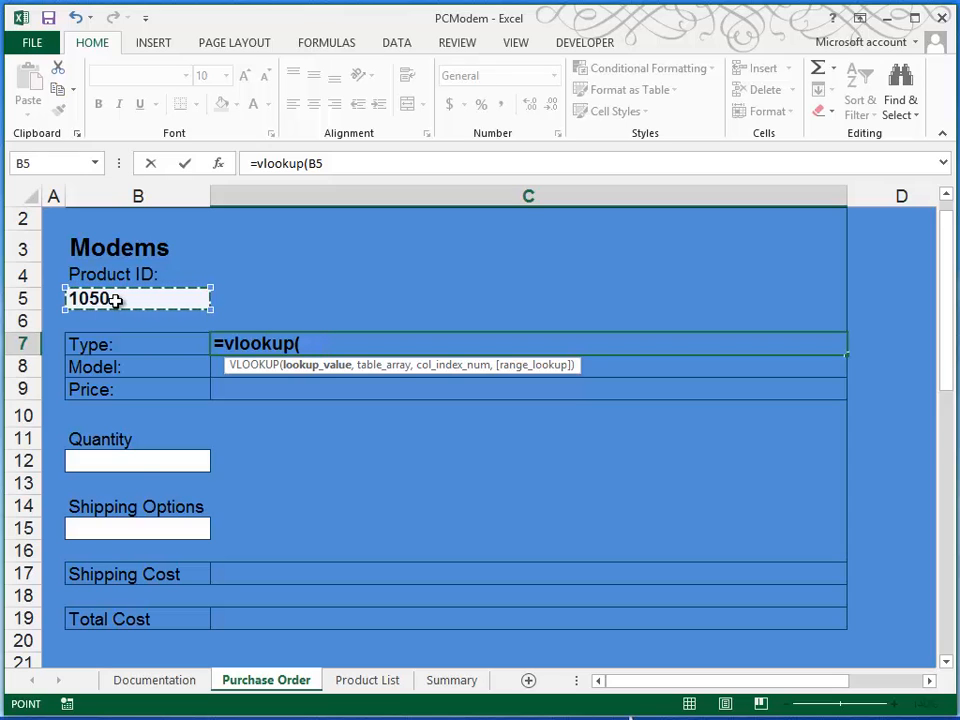
pyautogui.write(',produc')
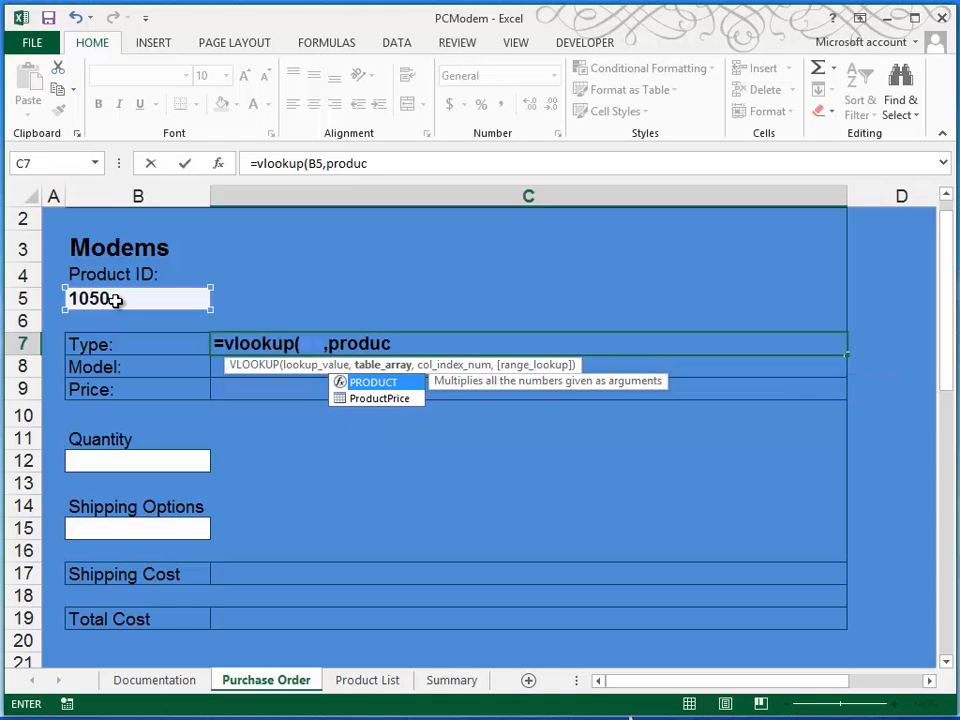
pyautogui.write('tprice,')
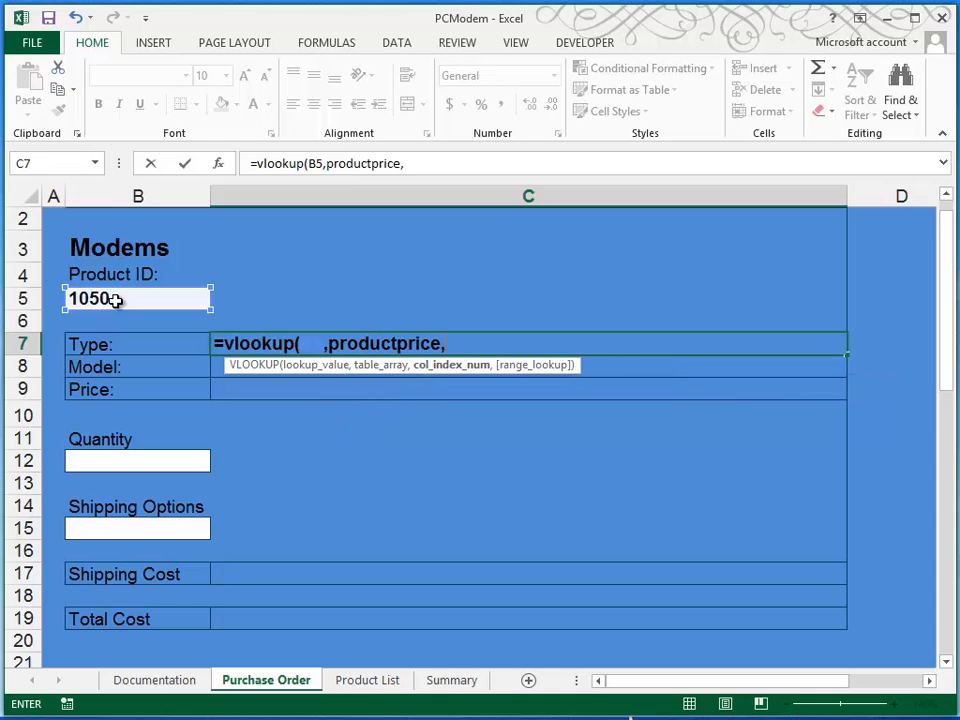
pyautogui.write('2,f')
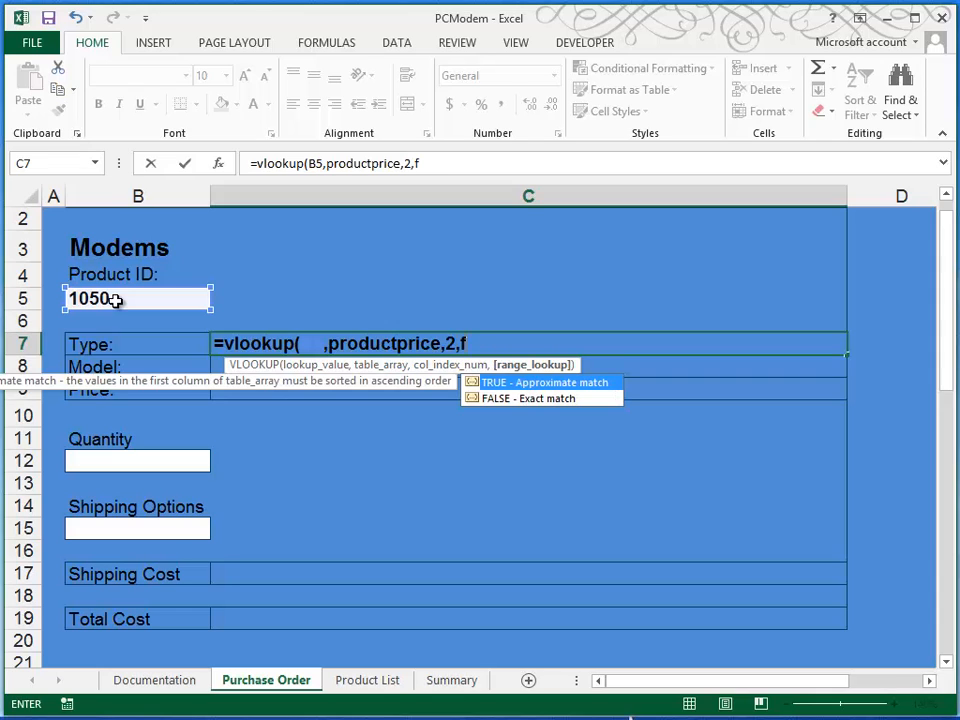
pyautogui.write('alse)')
pyautogui.press('Return')
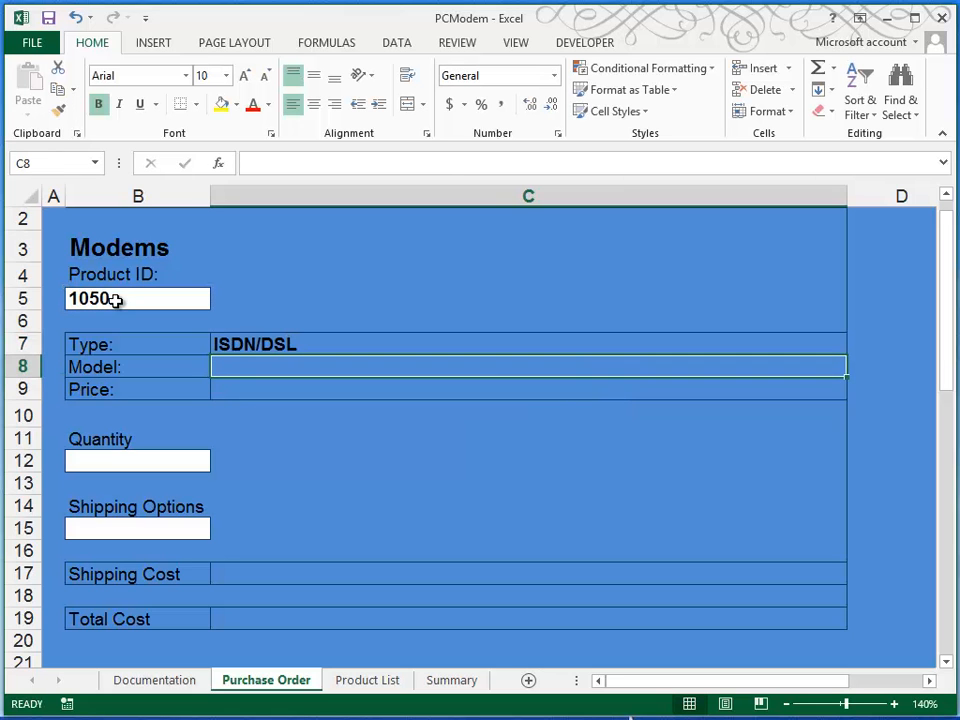
# Make the B5 lookup reference in the C7 formula absolute as $B$5
pyautogui.click(259, 344)
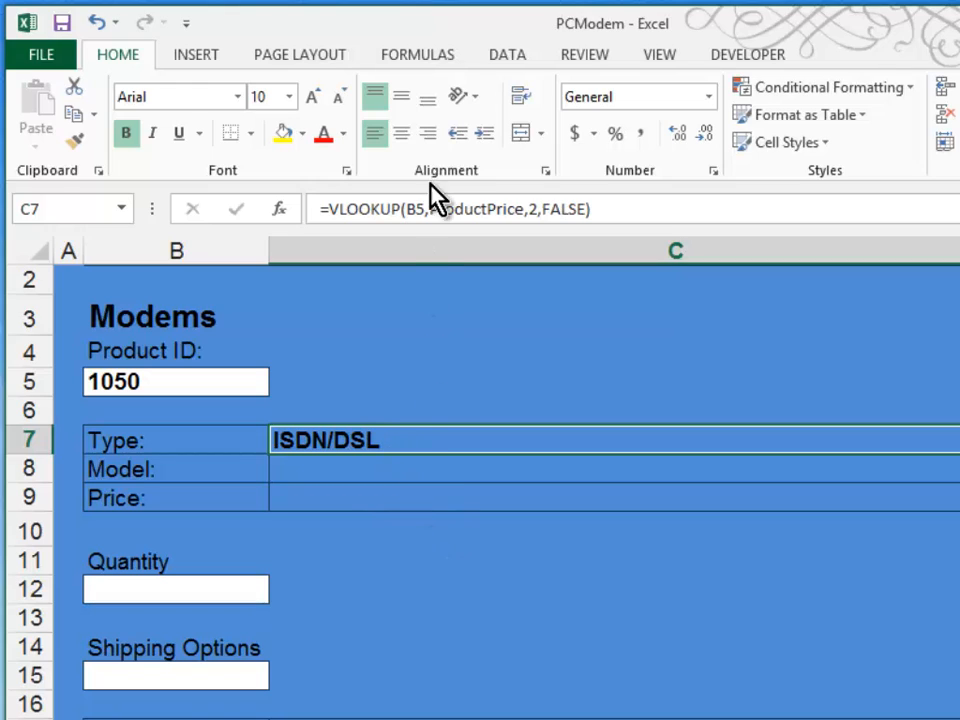
pyautogui.click(420, 215)
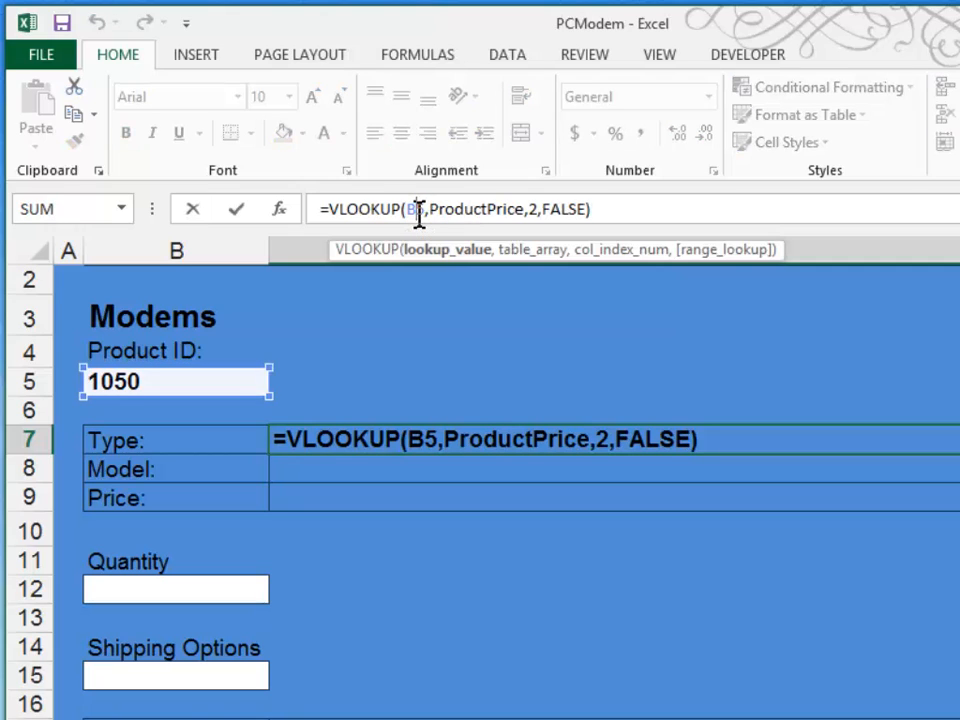
pyautogui.press('F4')
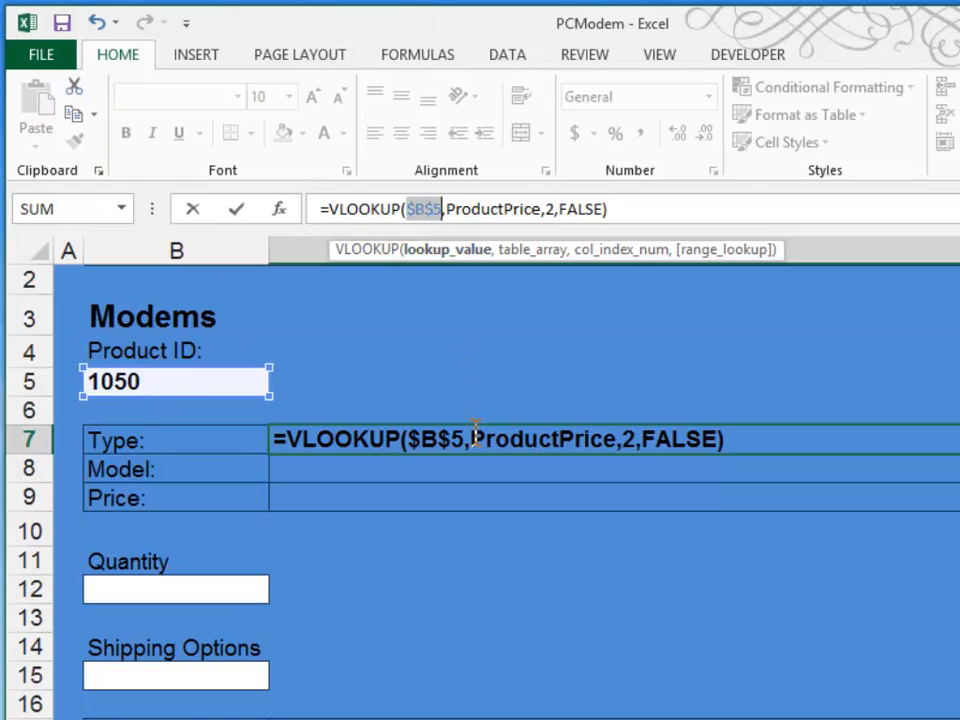
pyautogui.press('Return')
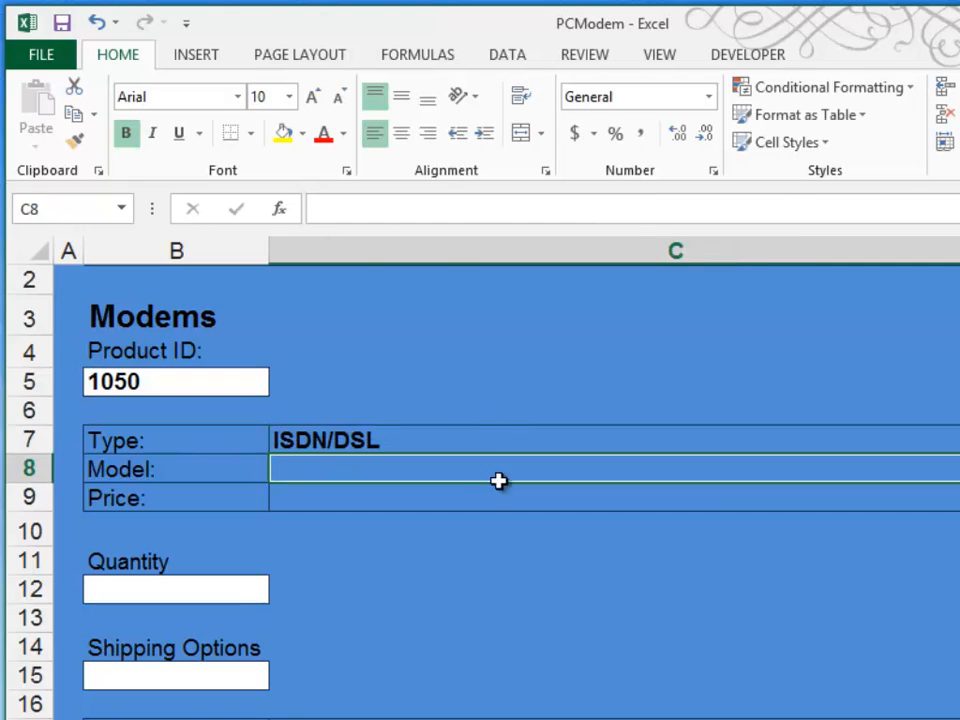
# Fill the Type lookup formula from C7 down into the Model and Price cells, C8 and C9
pyautogui.click(484, 435)
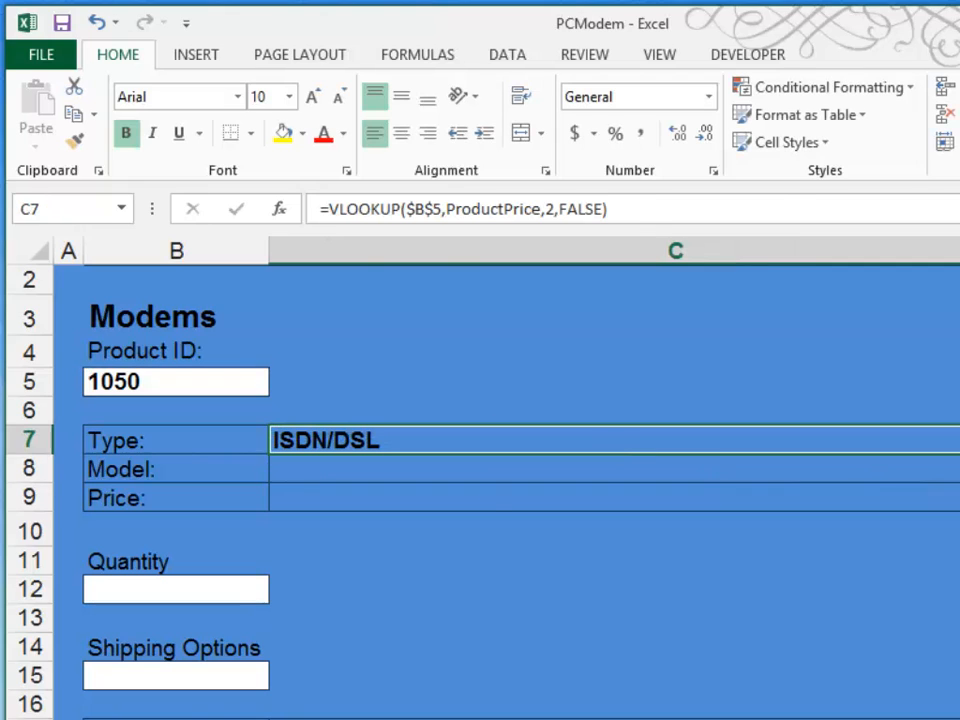
pyautogui.hotkey('shift', 'Down')
pyautogui.hotkey('shift', 'Down')
pyautogui.hotkey('ctrl', 'd')
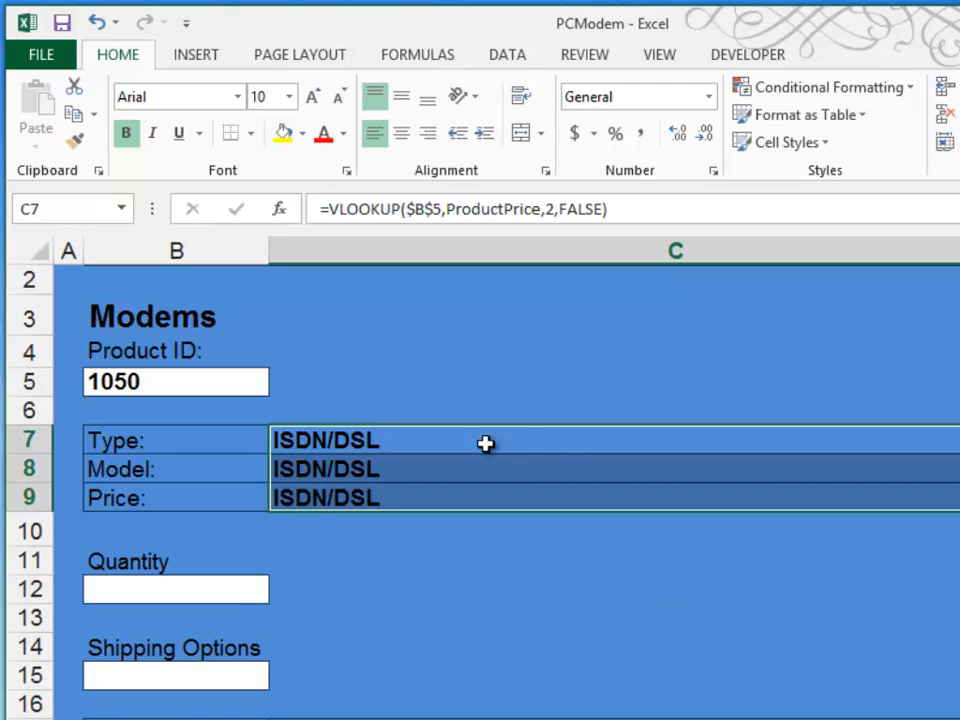
# Set the column index in the Model cell's VLOOKUP (C8) to 3
pyautogui.click(304, 461)
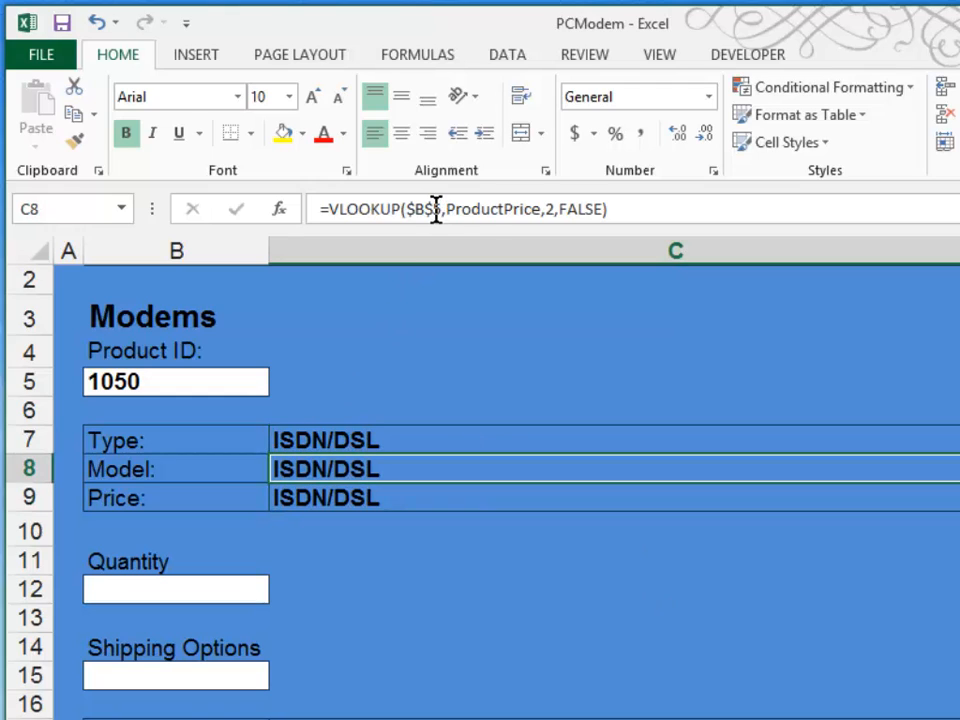
pyautogui.click(554, 209)
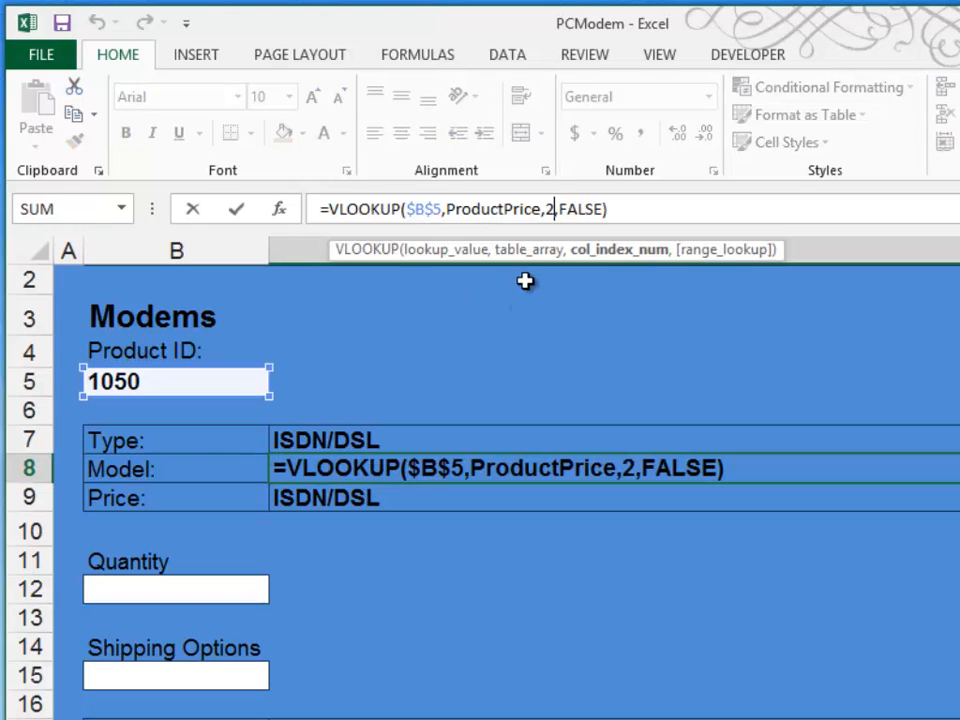
pyautogui.press('BackSpace')
pyautogui.write('3')
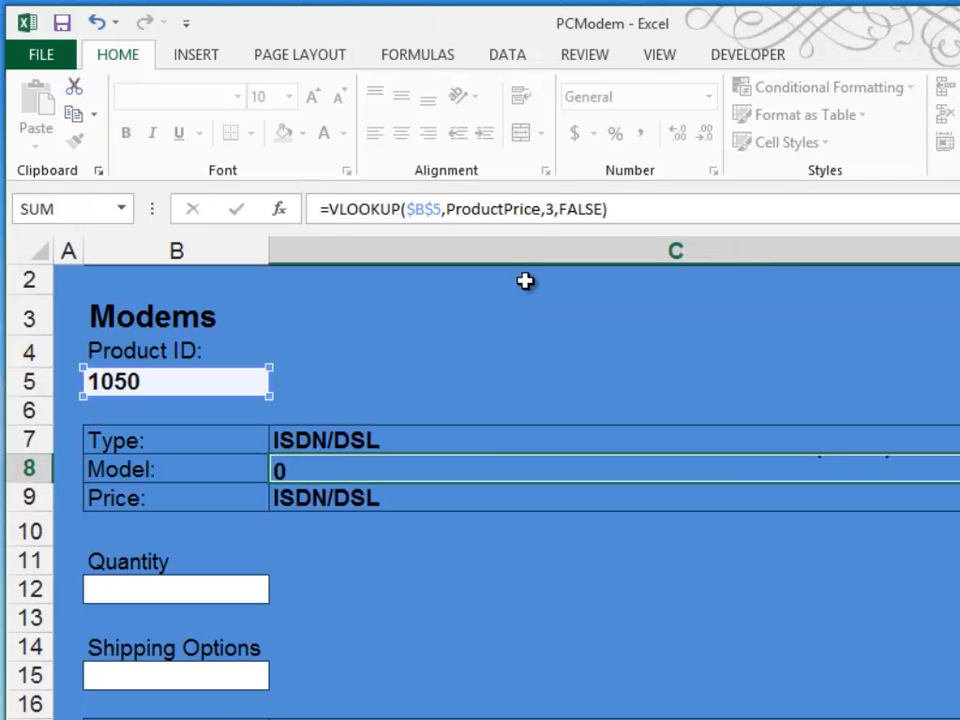
pyautogui.press('Return')
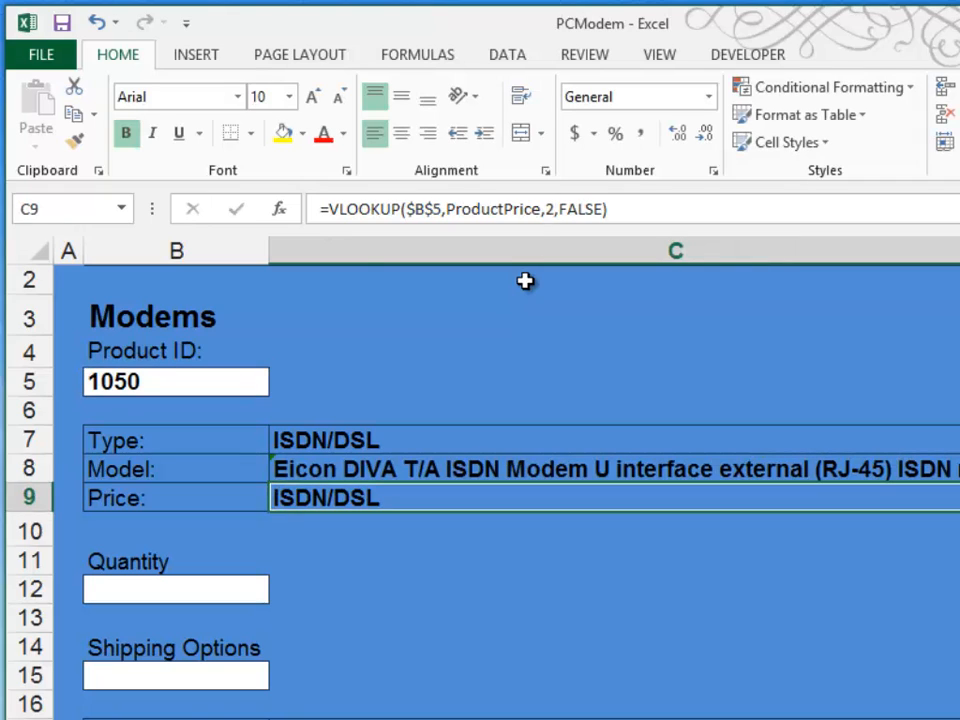
# Set the column index in the Price cell's VLOOKUP (C9) to 4
pyautogui.click(552, 209)
pyautogui.press('BackSpace')
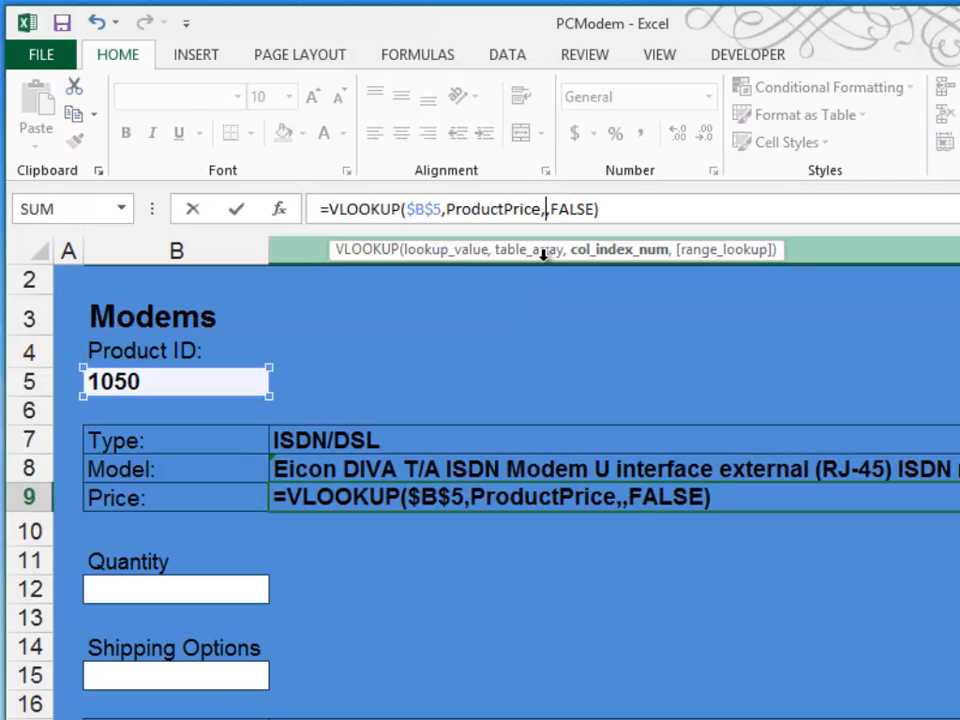
pyautogui.write('4')
pyautogui.press('Return')
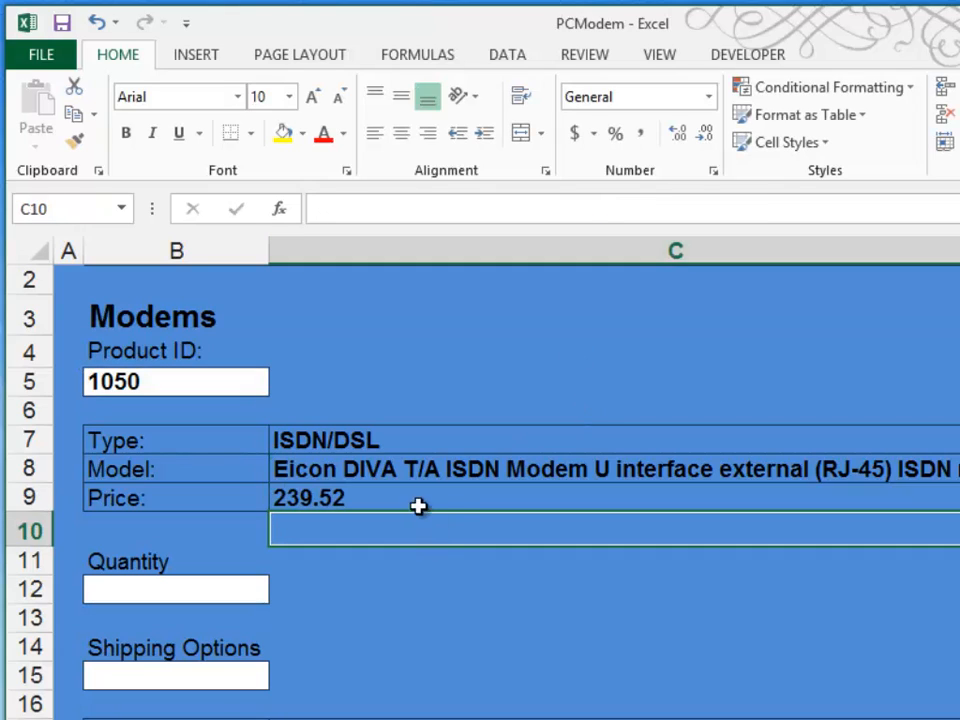
pyautogui.click(425, 491)
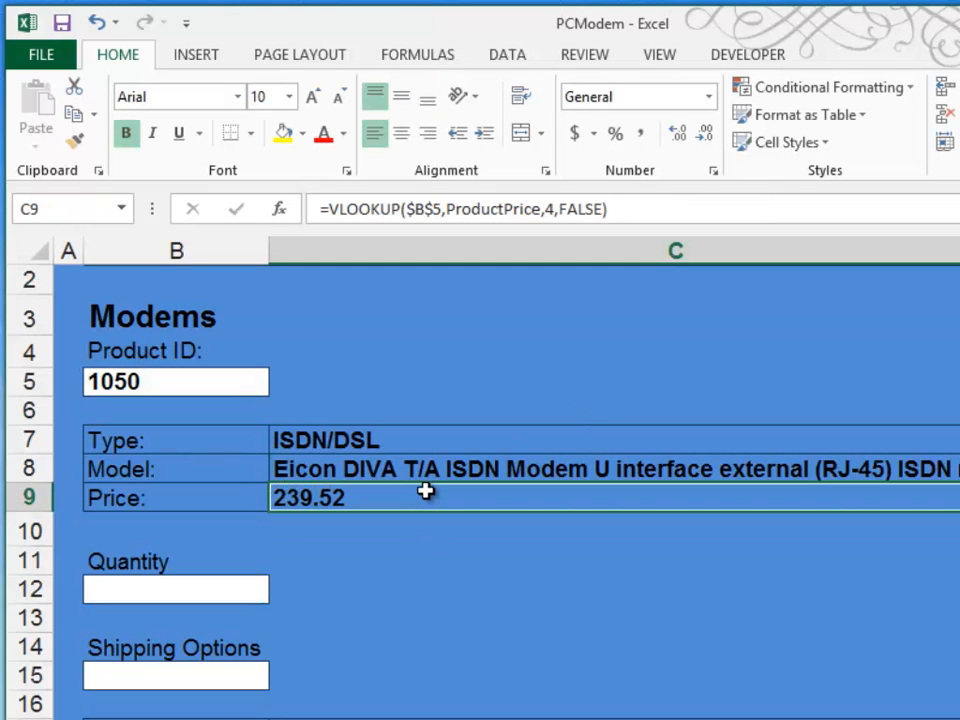
# Enter 4 as the Quantity in cell B12
pyautogui.click(199, 600)
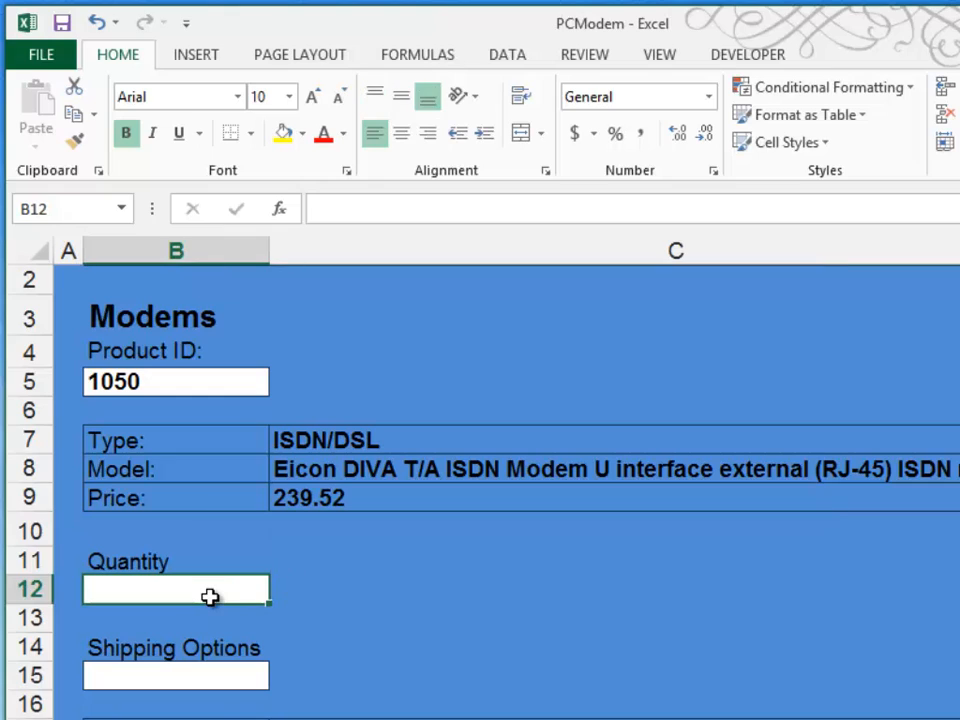
pyautogui.write('4')
pyautogui.press('Return')
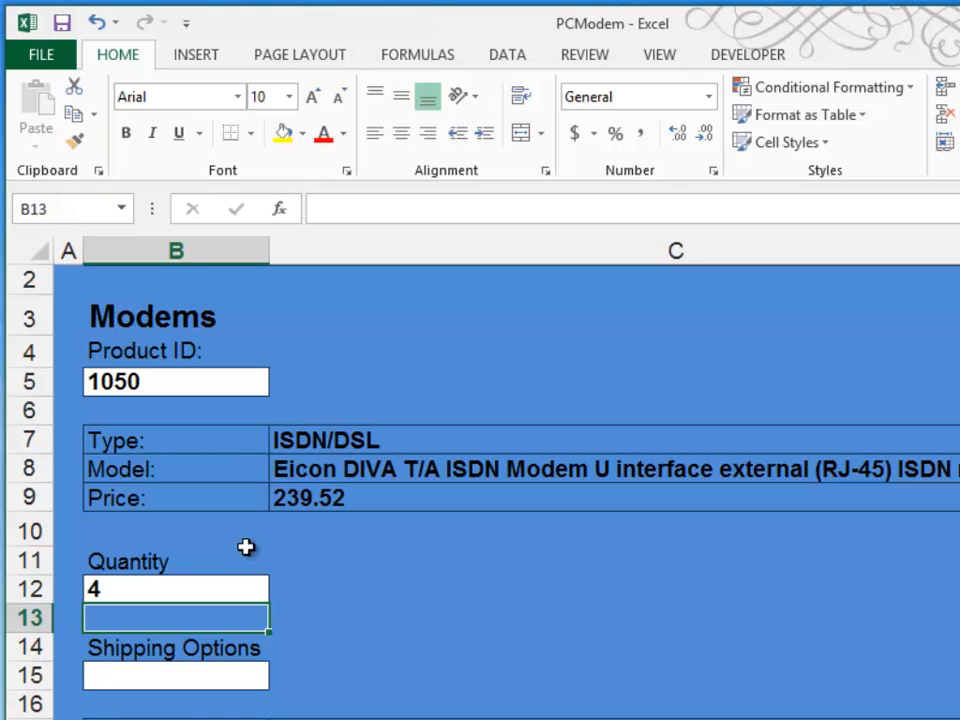
# Enter the test Product ID 888 in cell B5
pyautogui.click(171, 383)
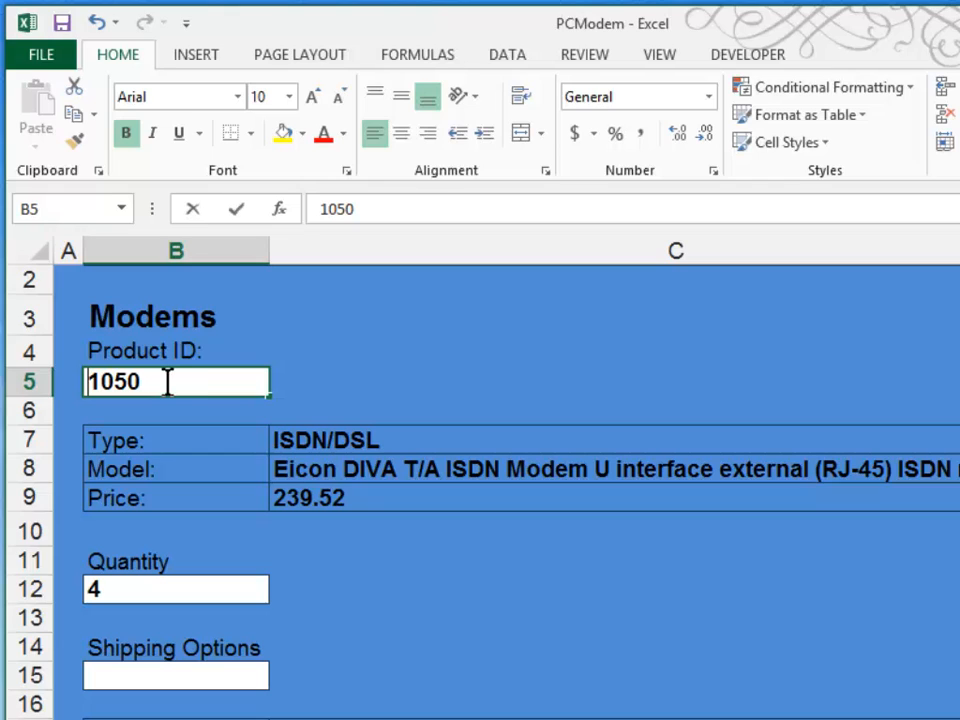
pyautogui.write('888')
pyautogui.press('Return')
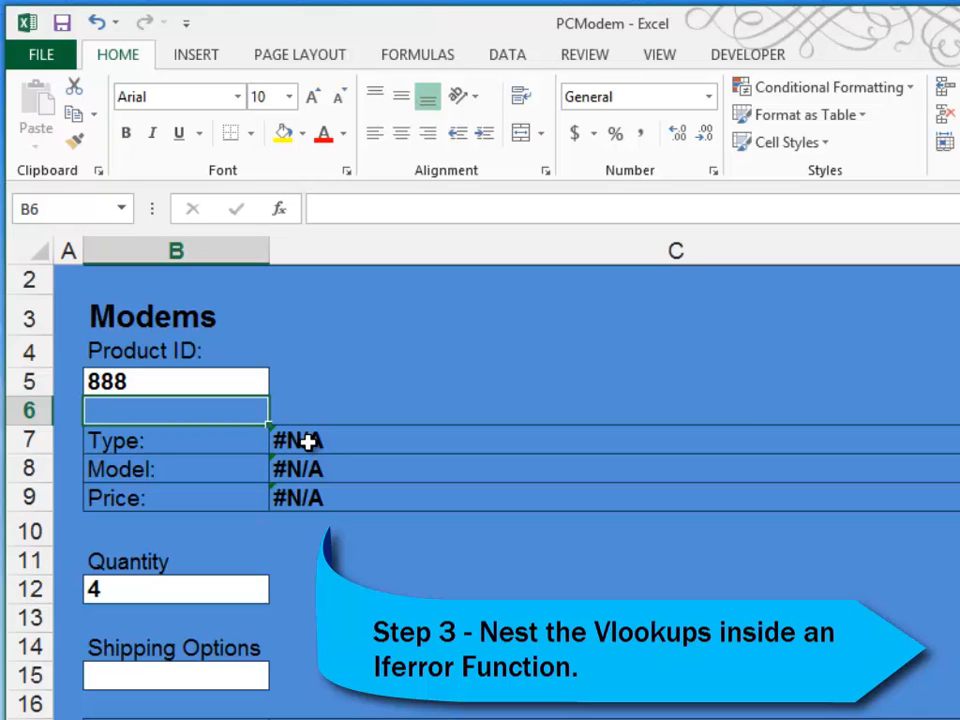
# Nest the VLOOKUP in Type cell C7 inside an IFERROR that returns "Product ID not found"
pyautogui.click(308, 441)
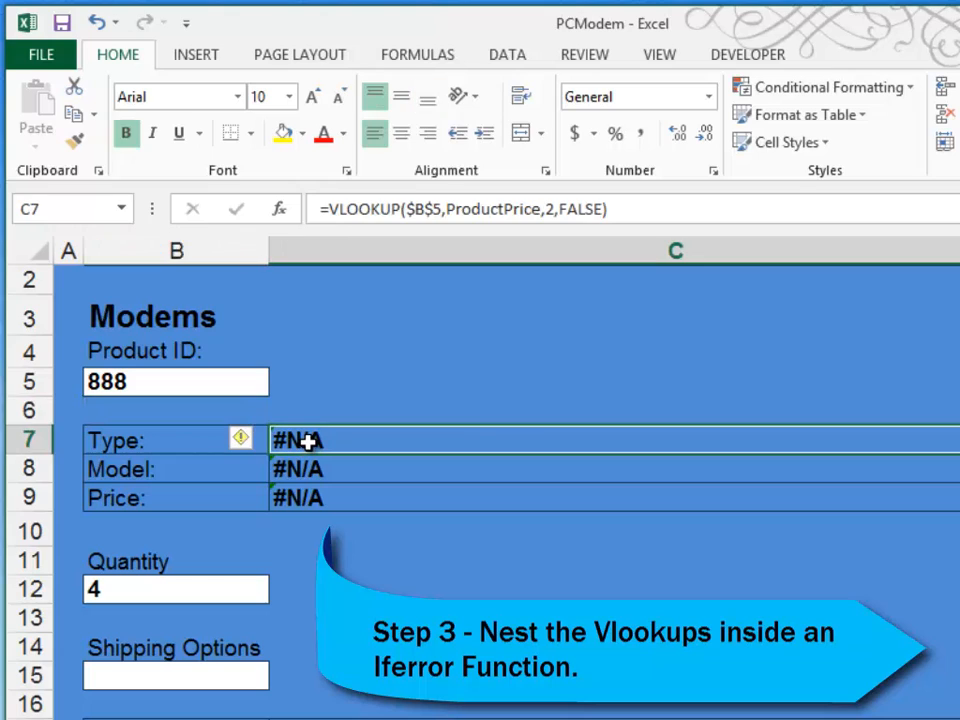
pyautogui.click(327, 210)
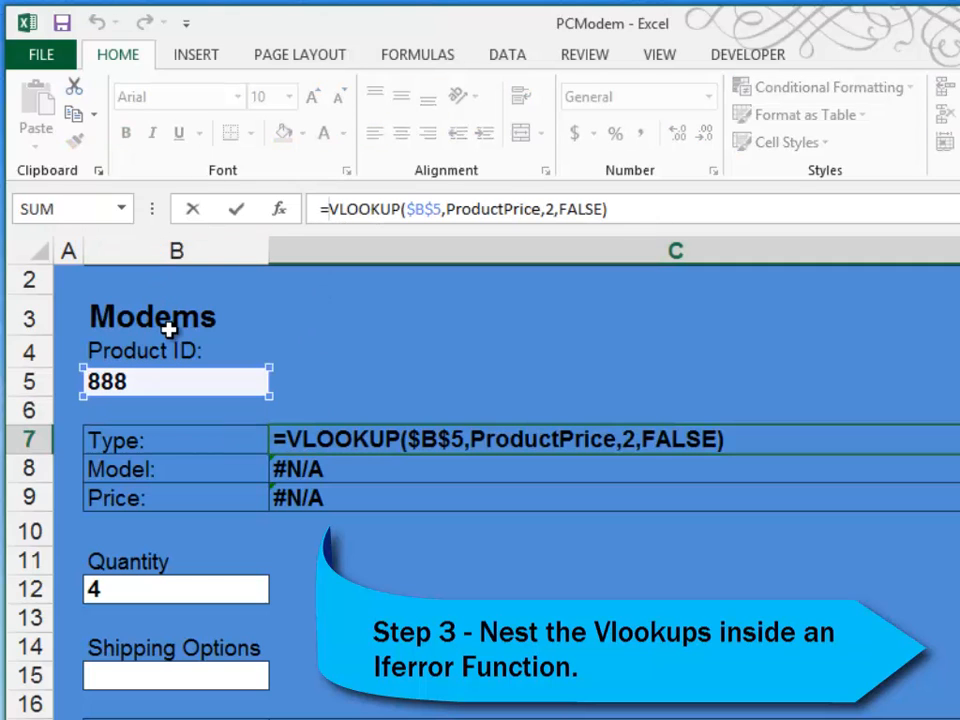
pyautogui.write('ife')
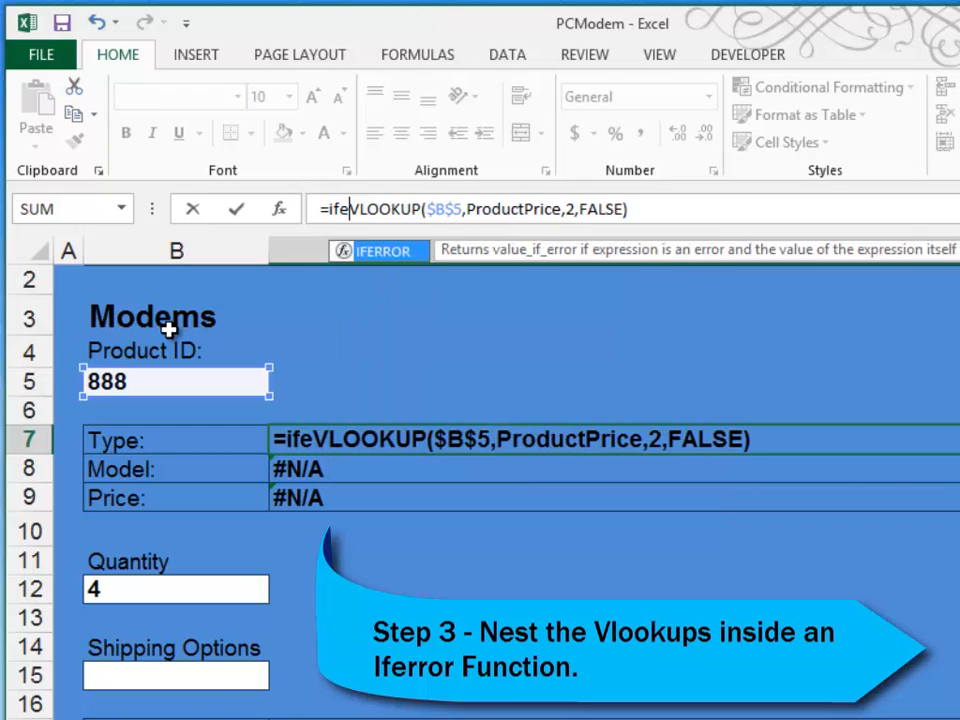
pyautogui.press('BackSpace')
pyautogui.press('BackSpace')
pyautogui.write('ferror(')
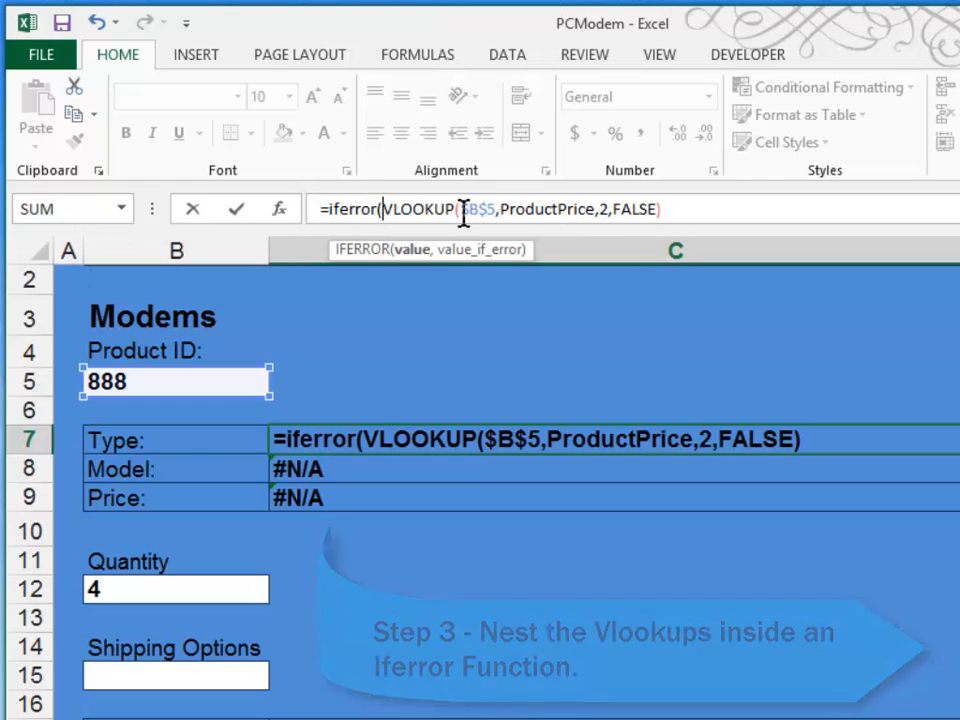
pyautogui.click(690, 208)
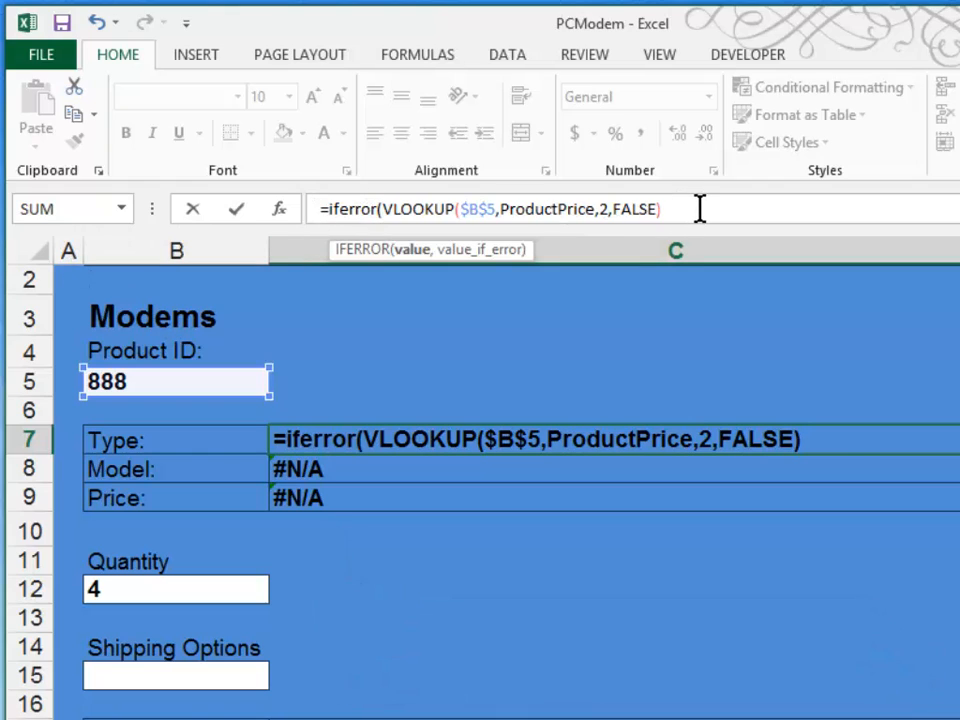
pyautogui.write(',')
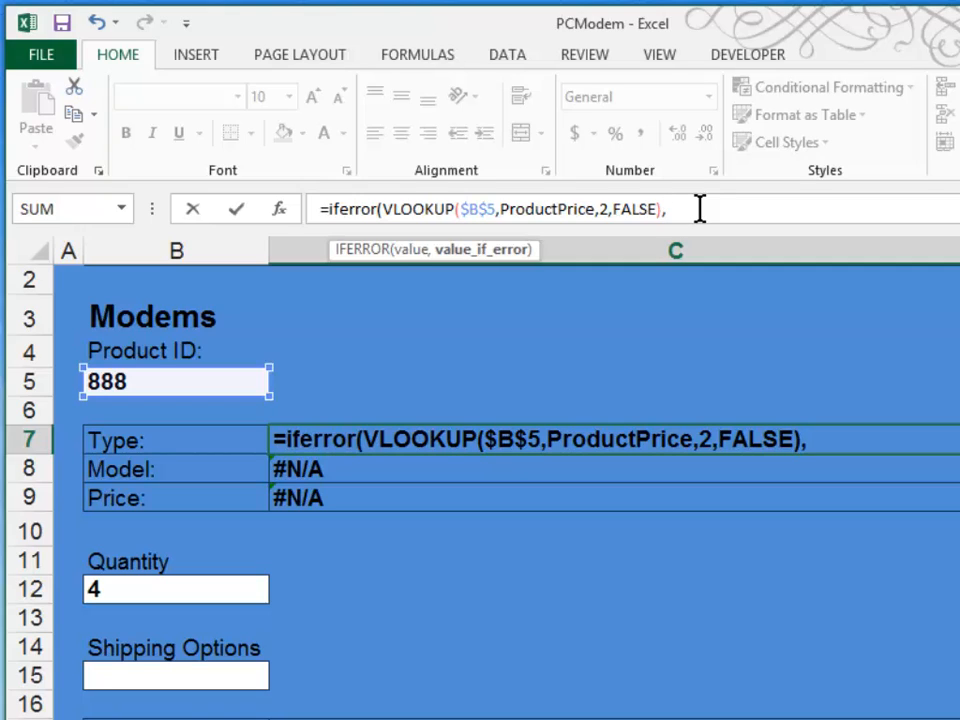
pyautogui.write('"Product ID not found")')
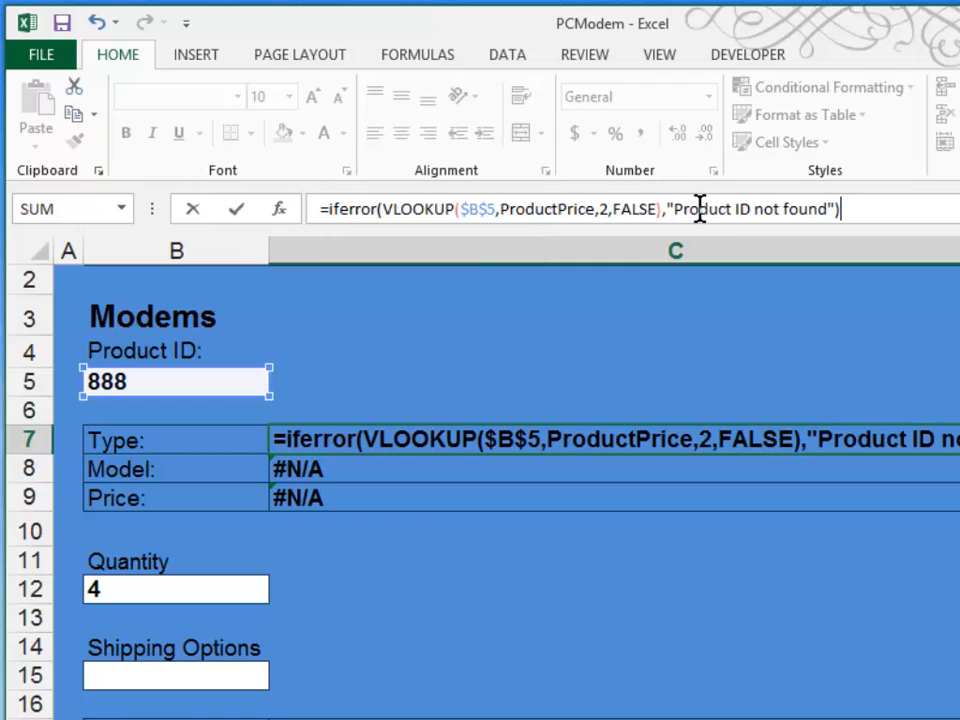
pyautogui.press('Return')
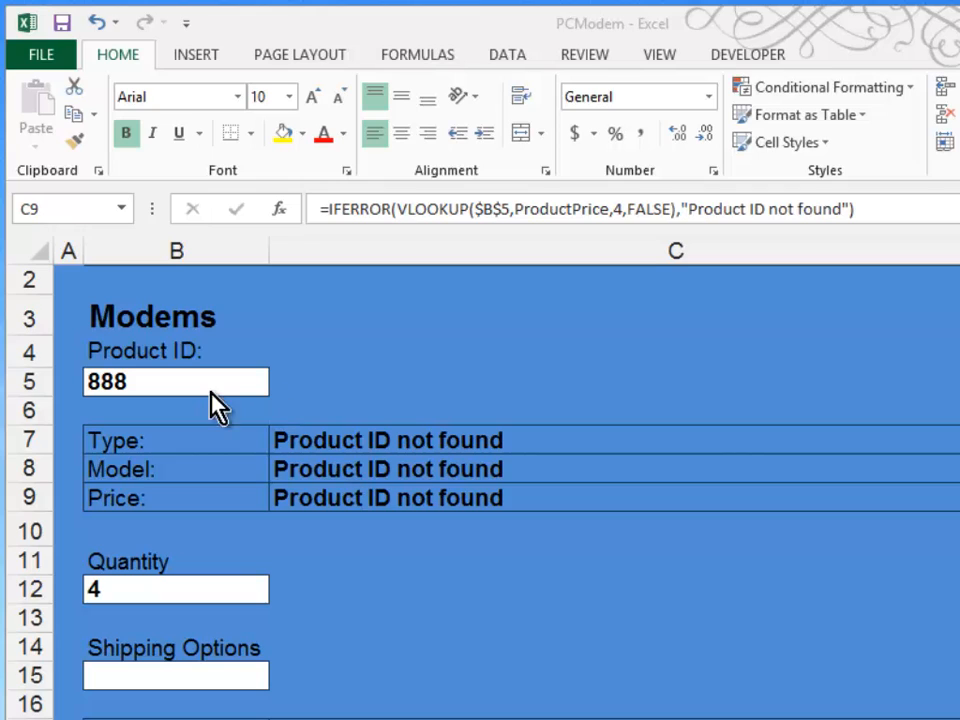
# Enter 1050 as the Product ID in cell B5
pyautogui.click(167, 382)
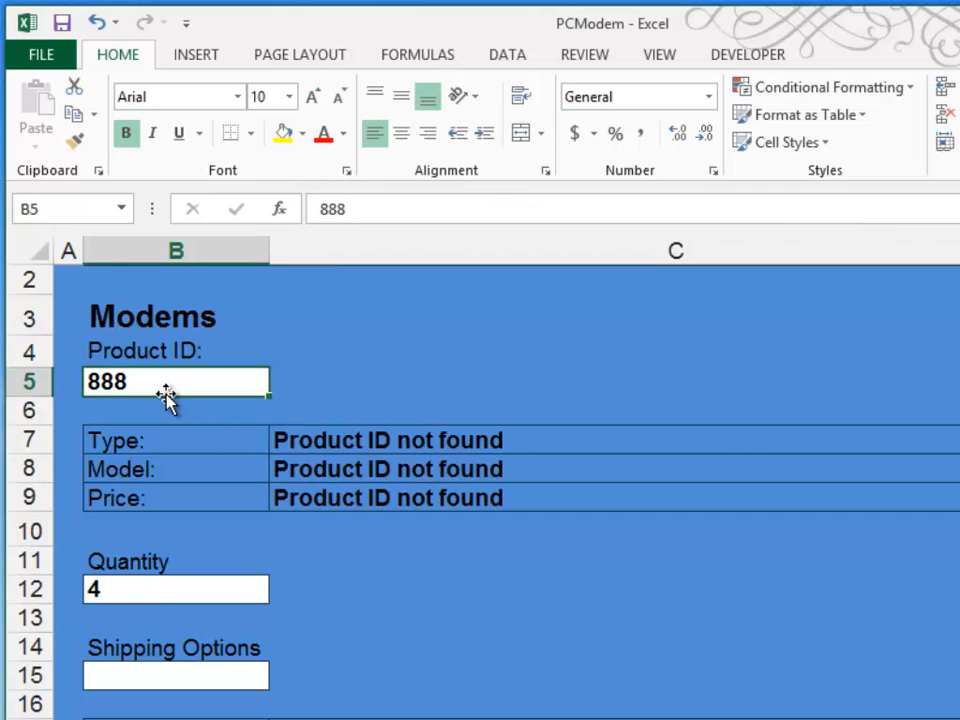
pyautogui.write('1050')
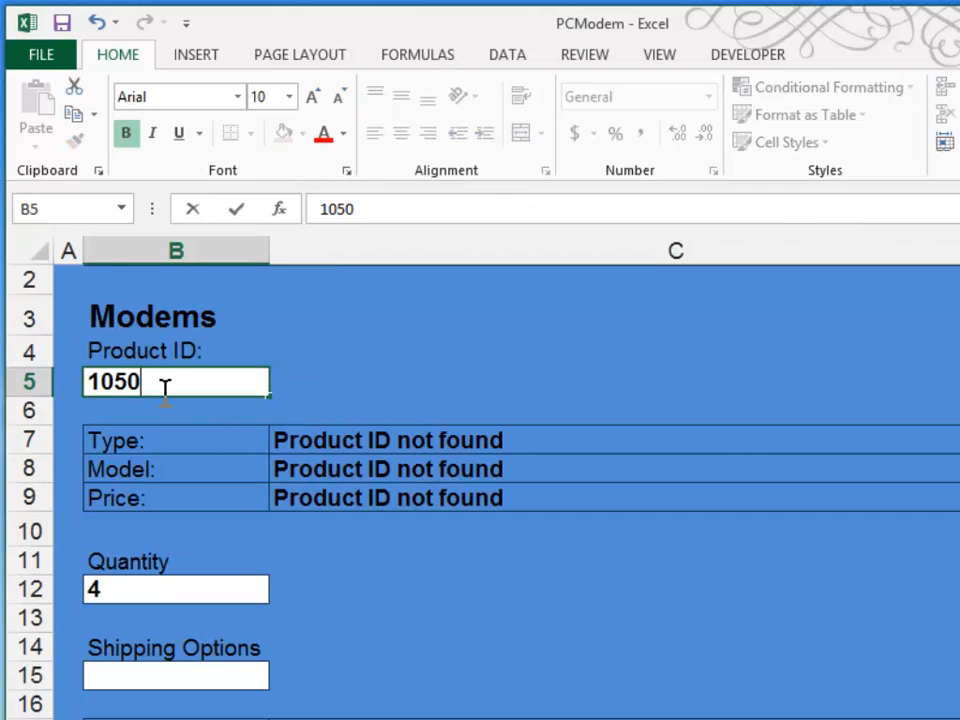
pyautogui.press('Return')
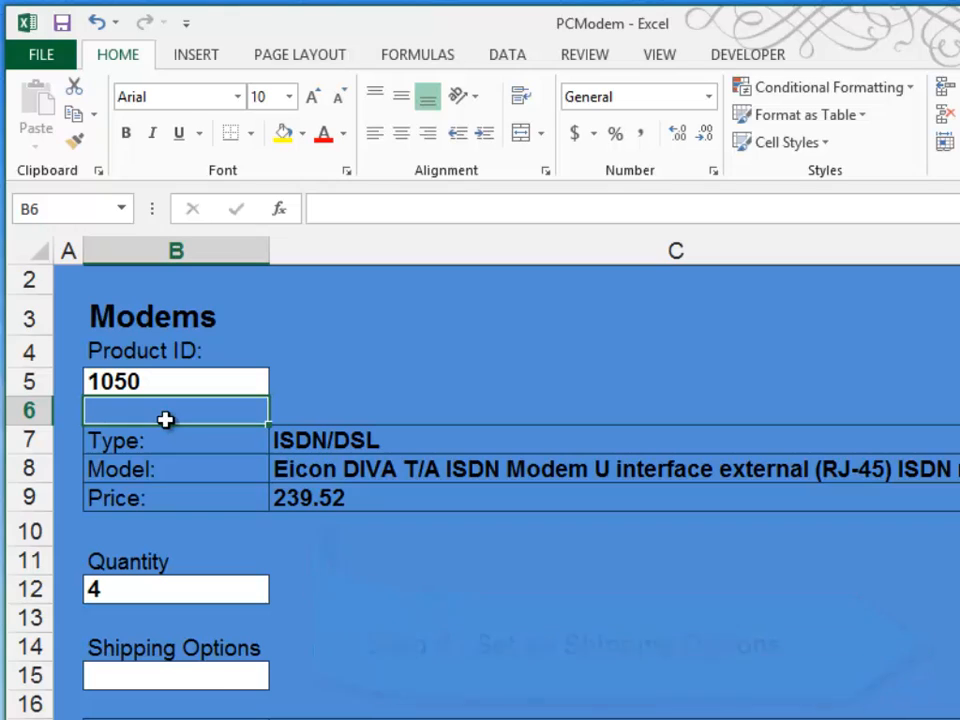
# Add a list validation with Standard, Overnight and Express to the Shipping Options cell B15 and choose Standard
pyautogui.click(162, 680)
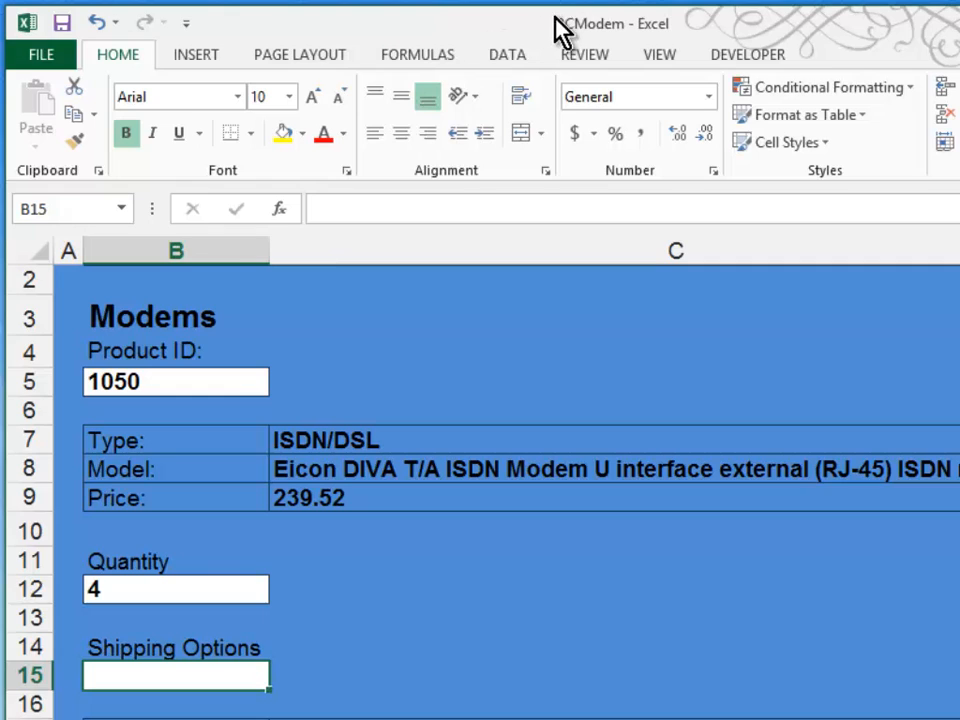
pyautogui.click(530, 58)
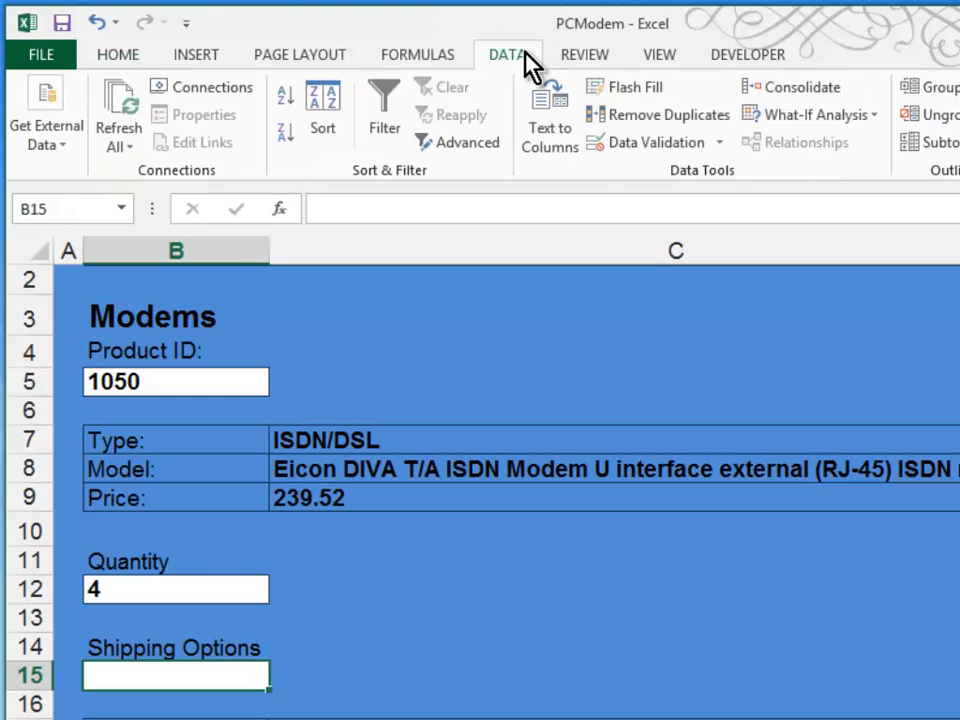
pyautogui.click(655, 146)
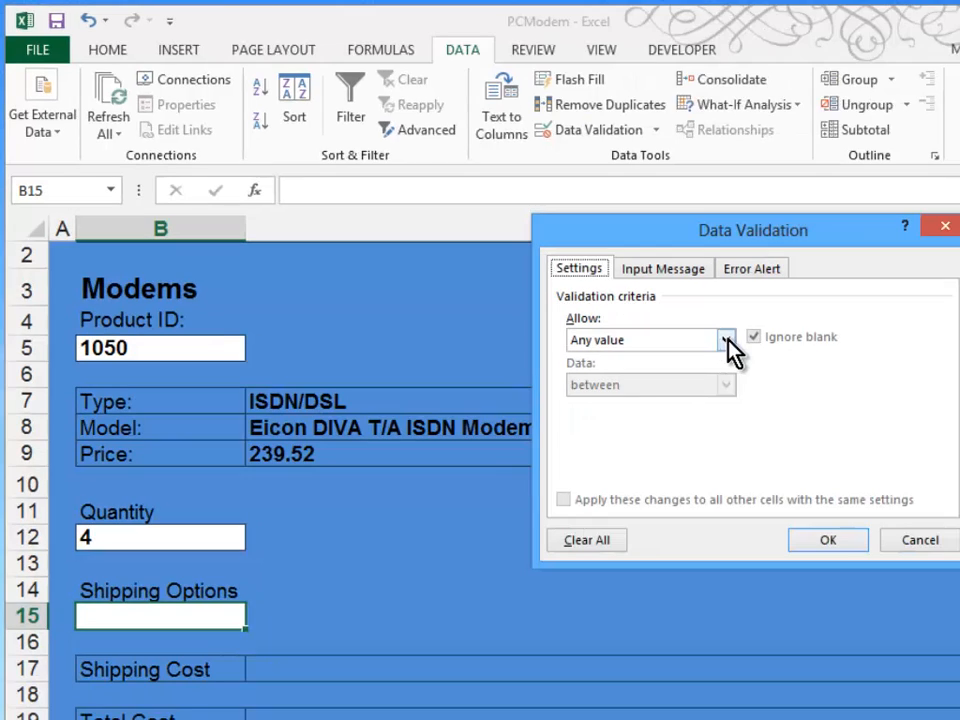
pyautogui.click(800, 375)
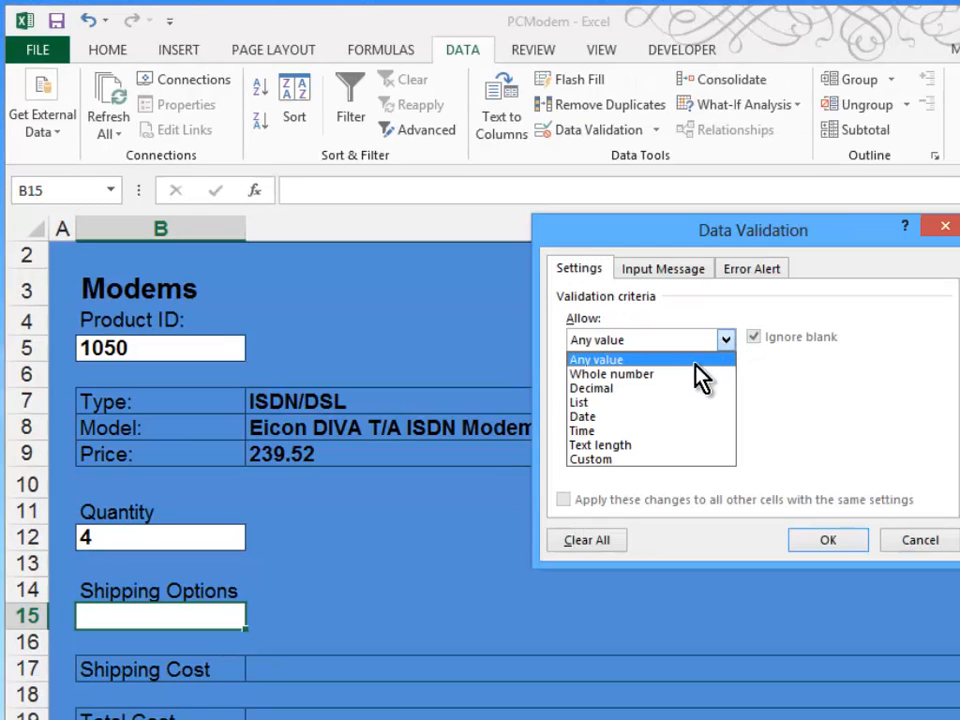
pyautogui.click(662, 403)
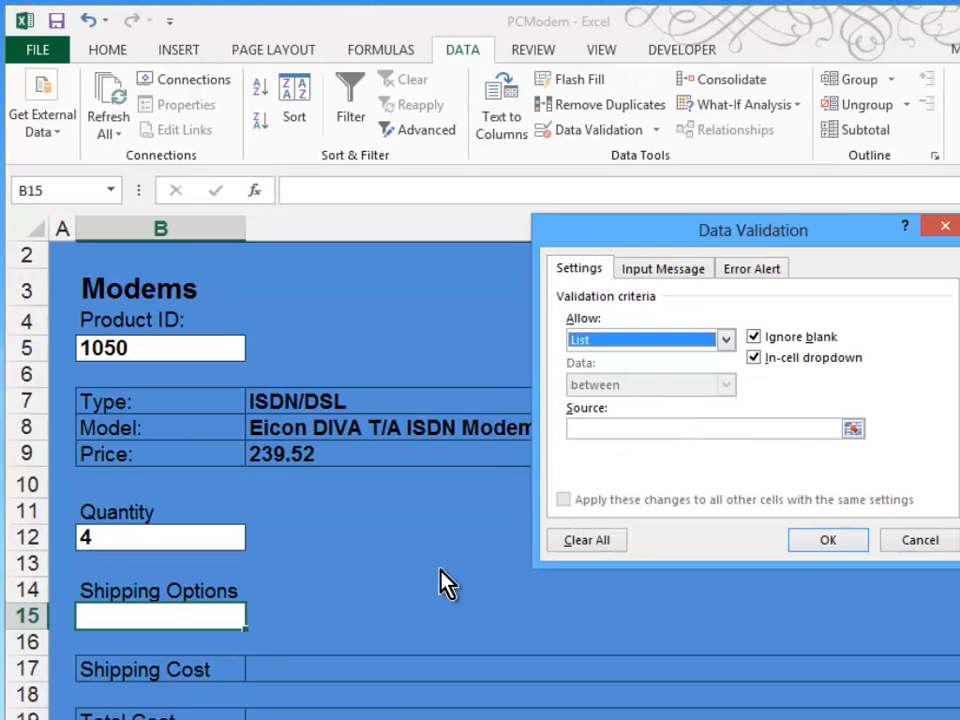
pyautogui.click(585, 429)
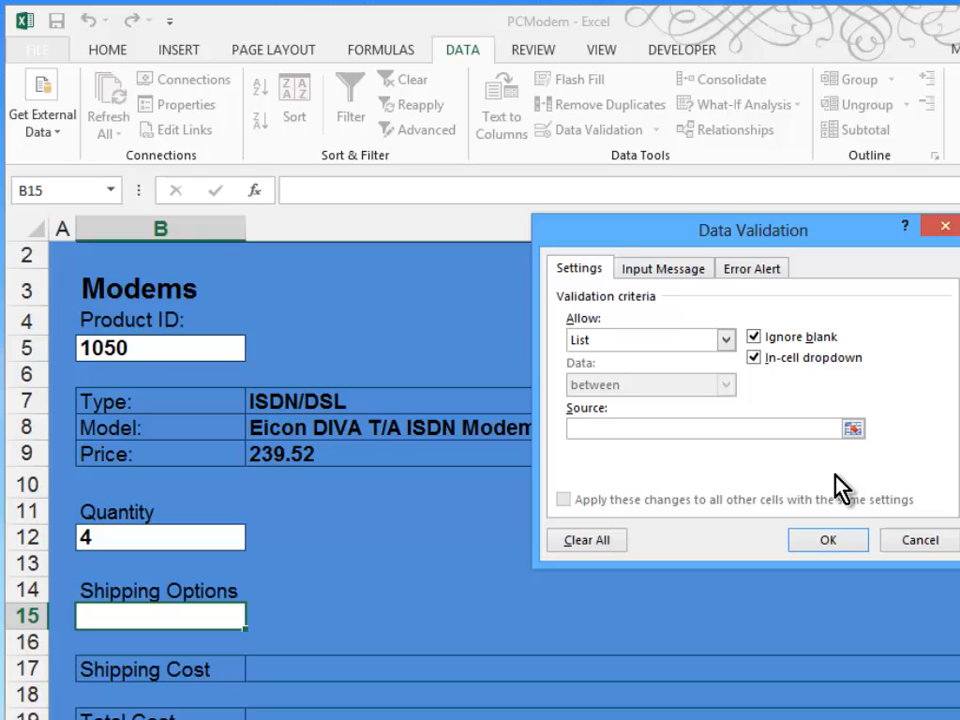
pyautogui.write('Standard,')
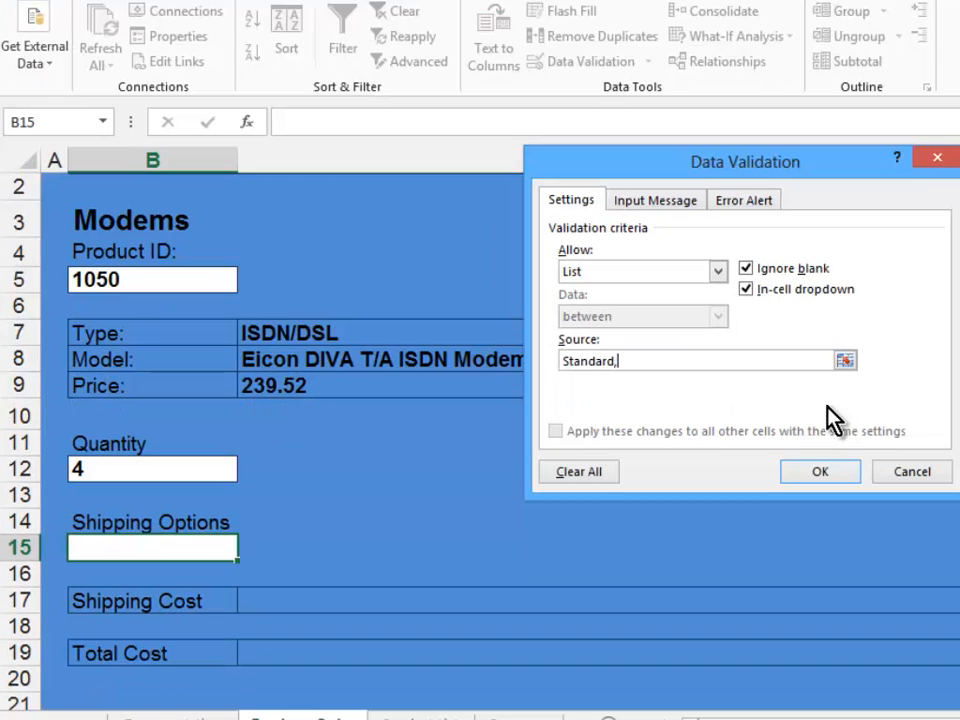
pyautogui.write('Overnight,Express')
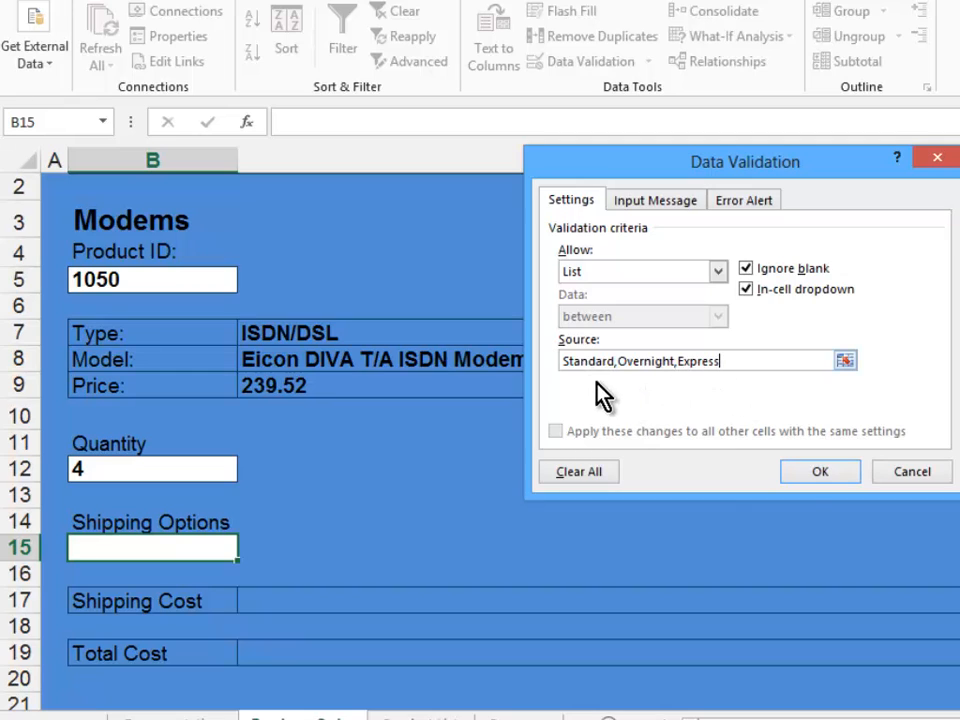
pyautogui.click(797, 469)
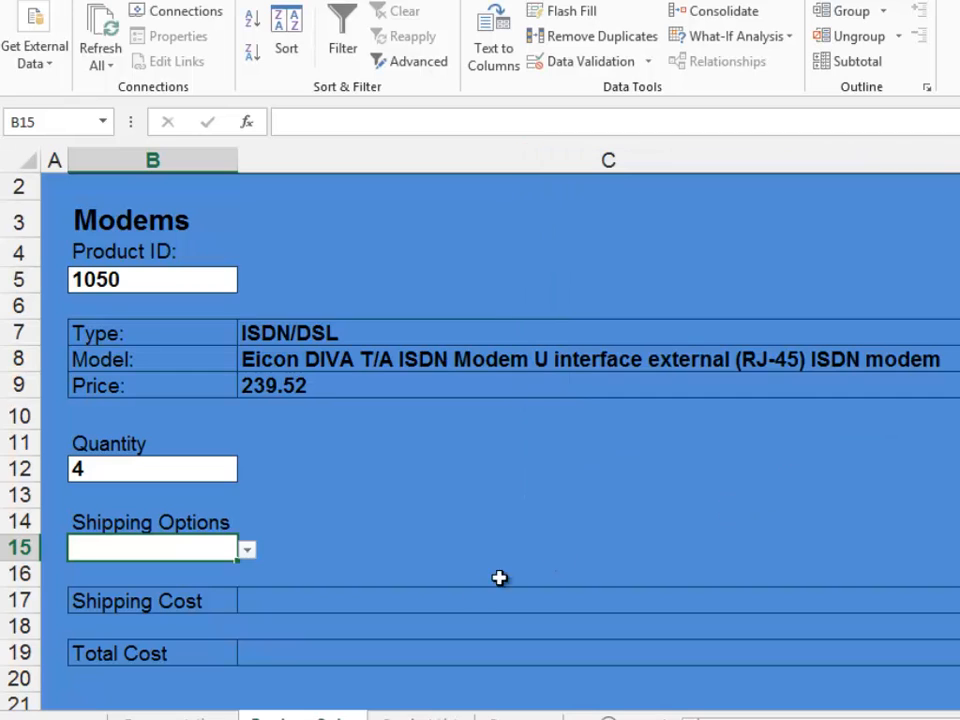
pyautogui.click(247, 551)
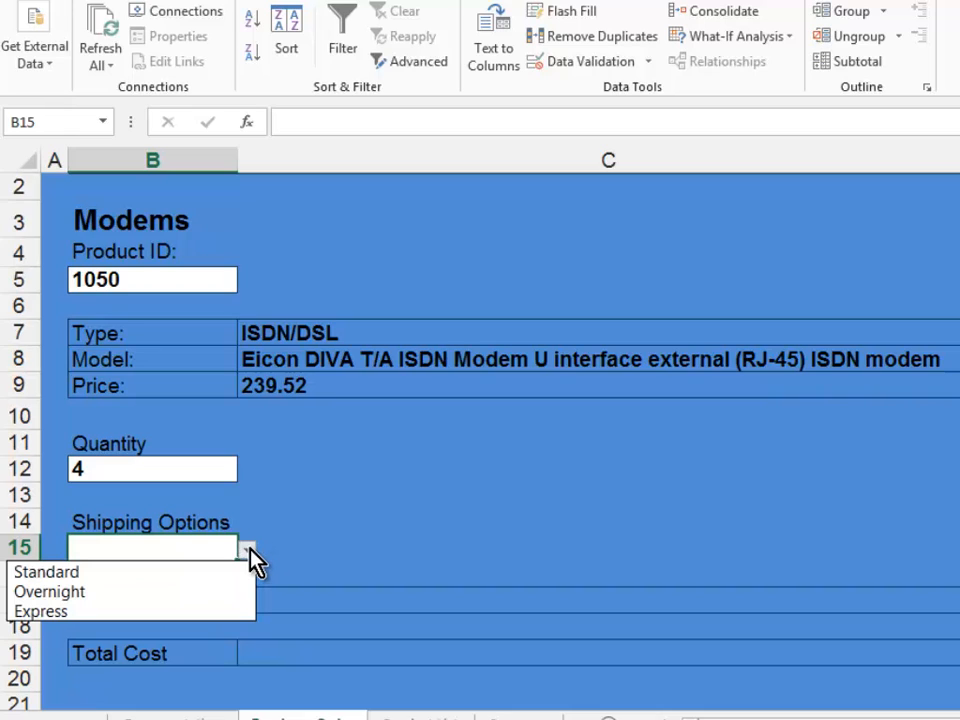
pyautogui.click(164, 571)
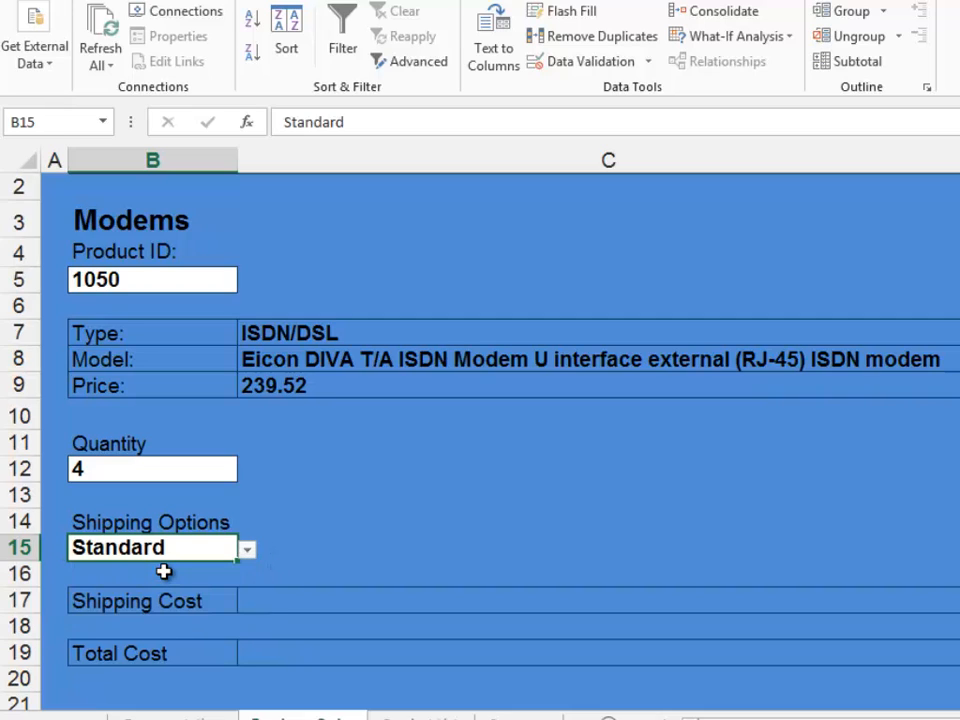
# Enter the formula =C9*B12+C17 in the Total Cost cell C19, multiplying price by quantity and adding shipping
pyautogui.click(265, 601)
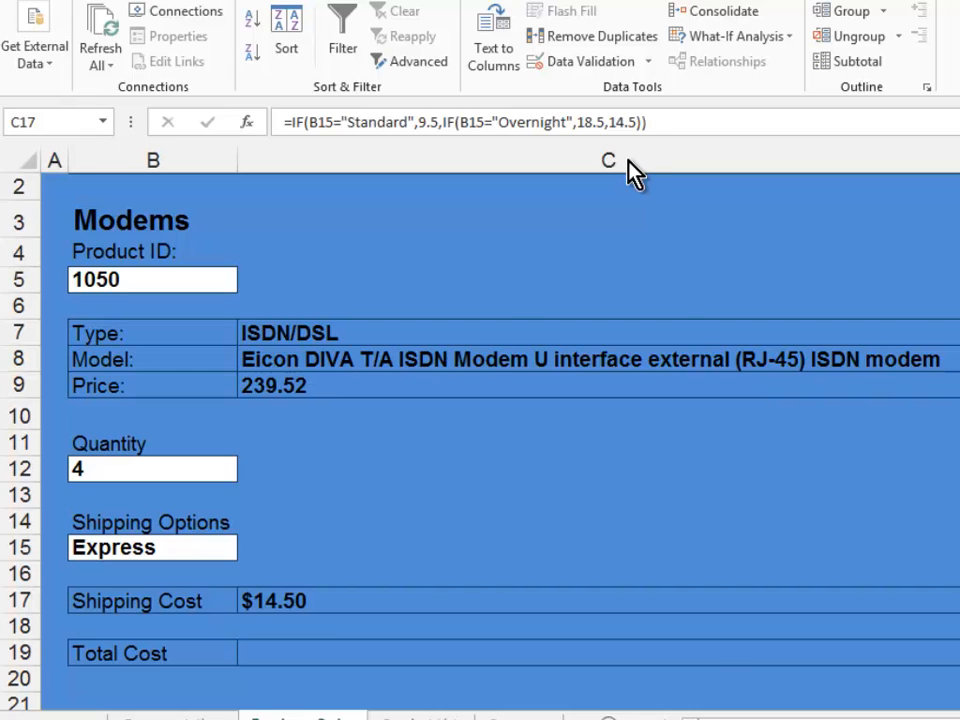
pyautogui.press('Down')
pyautogui.press('Down')
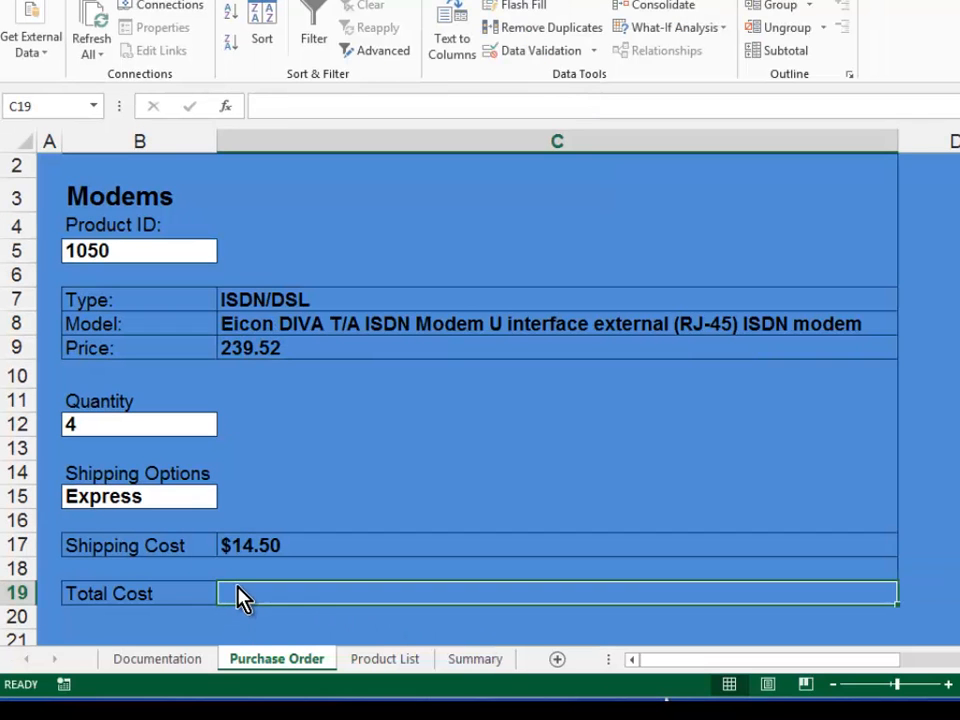
pyautogui.write('=')
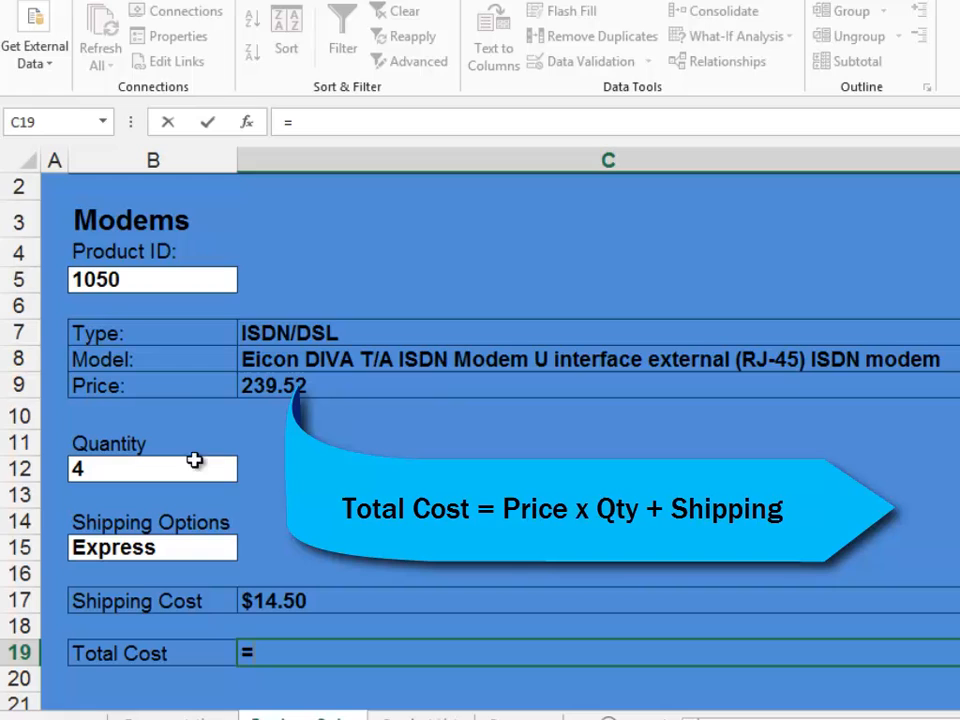
pyautogui.click(283, 378)
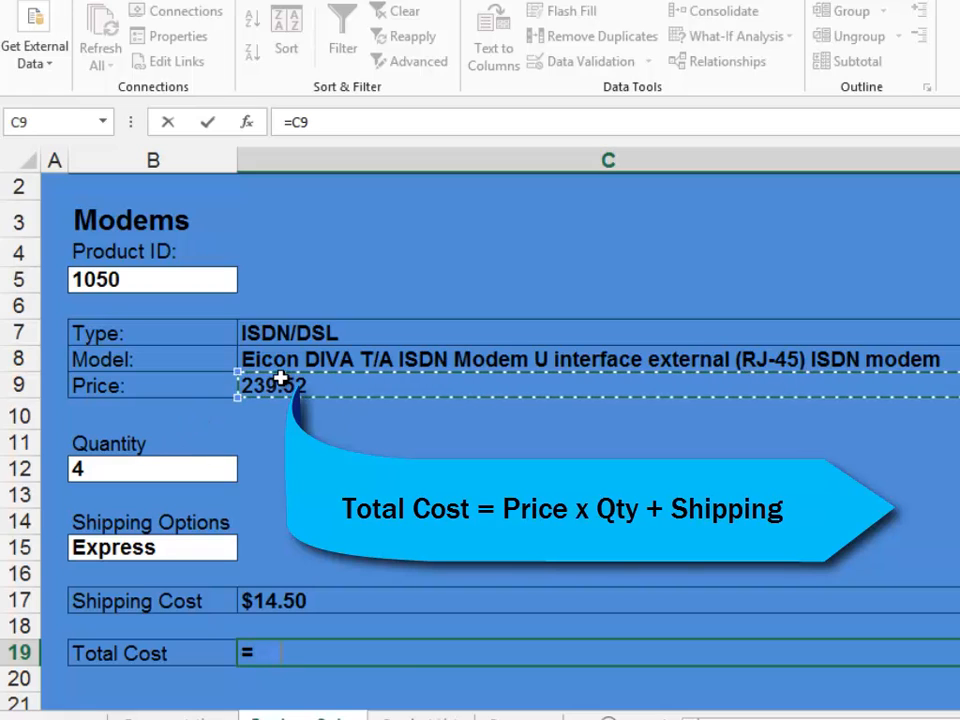
pyautogui.write('*')
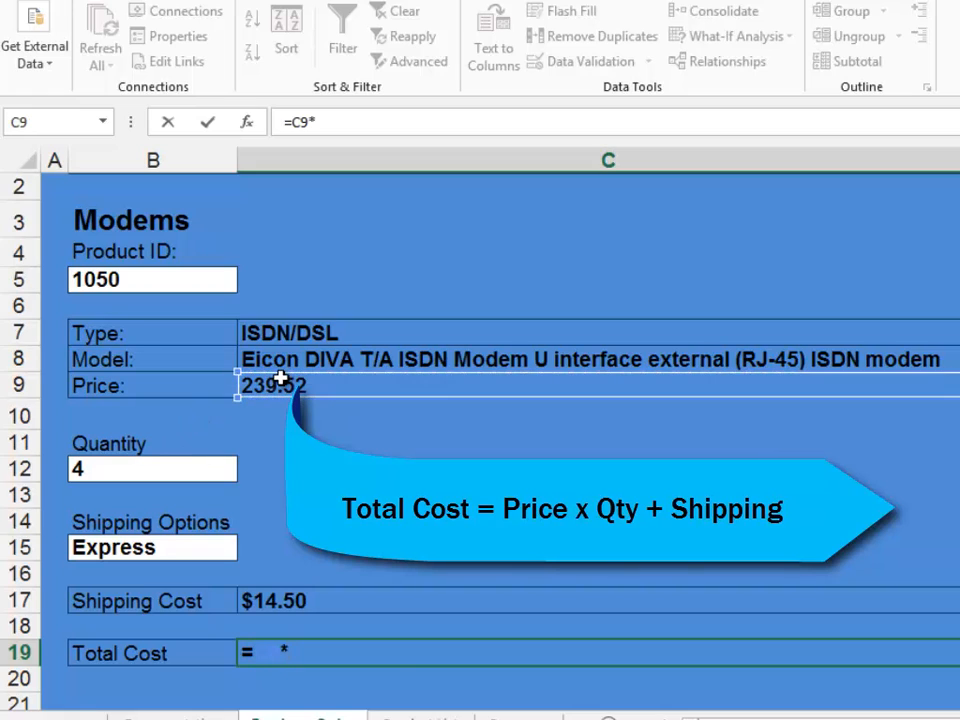
pyautogui.click(195, 458)
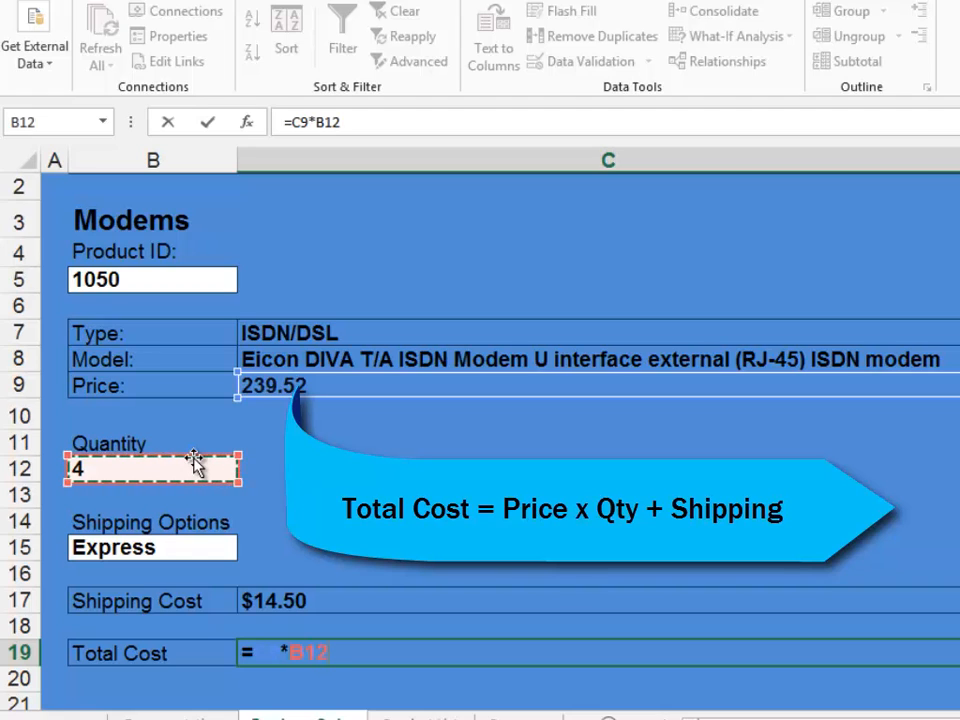
pyautogui.write('+')
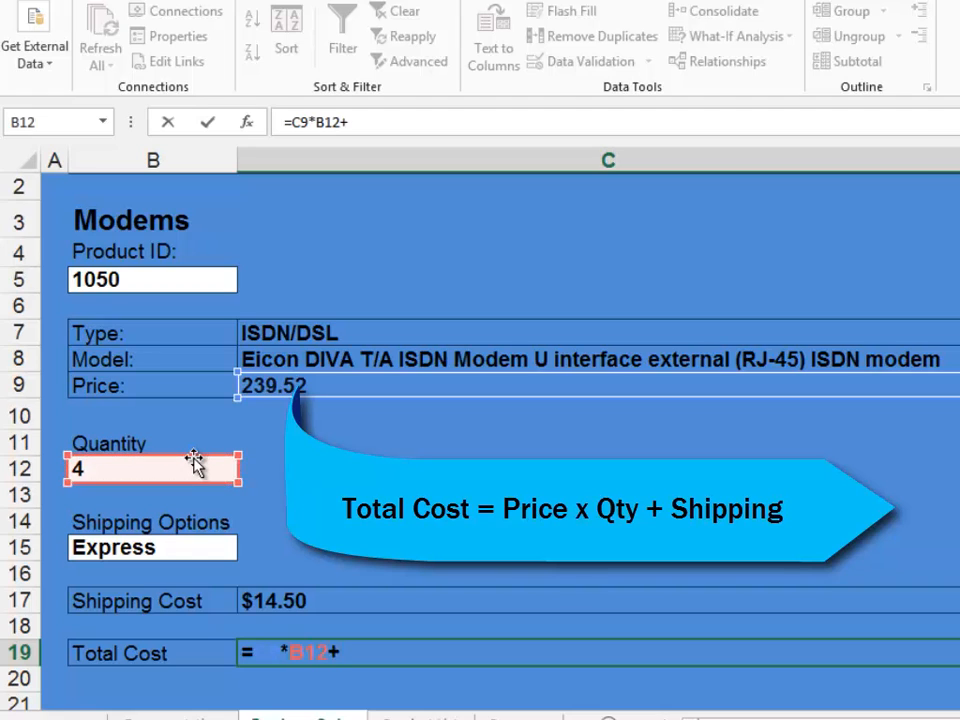
pyautogui.click(306, 602)
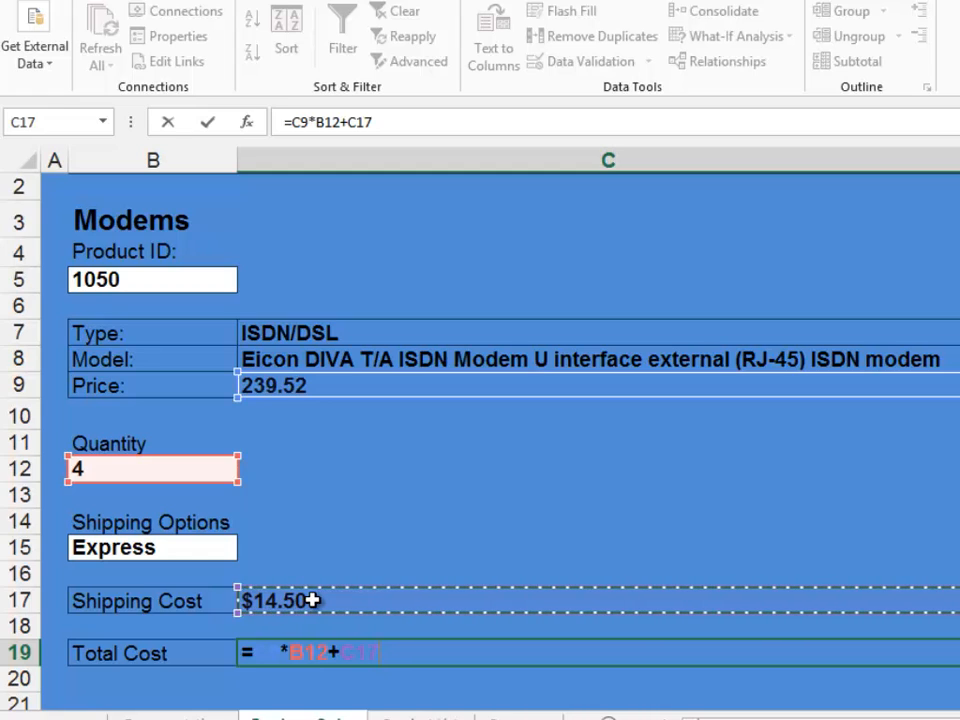
pyautogui.hotkey('ctrl', 'Return')
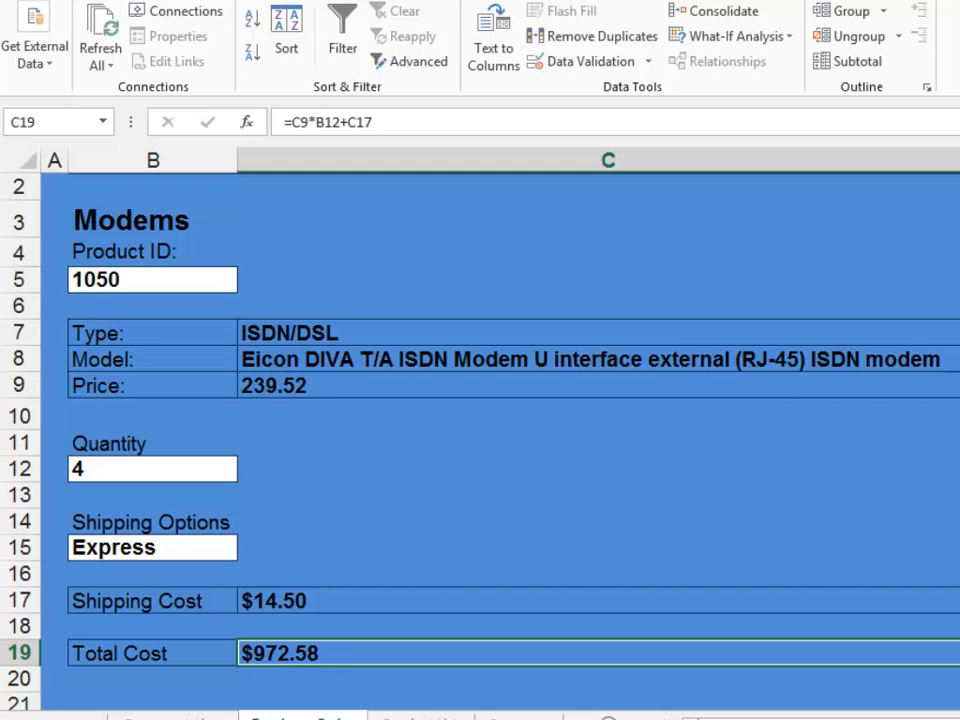
# Enter the invalid test Product ID 88 in cell B5
pyautogui.click(116, 280)
pyautogui.write('88')
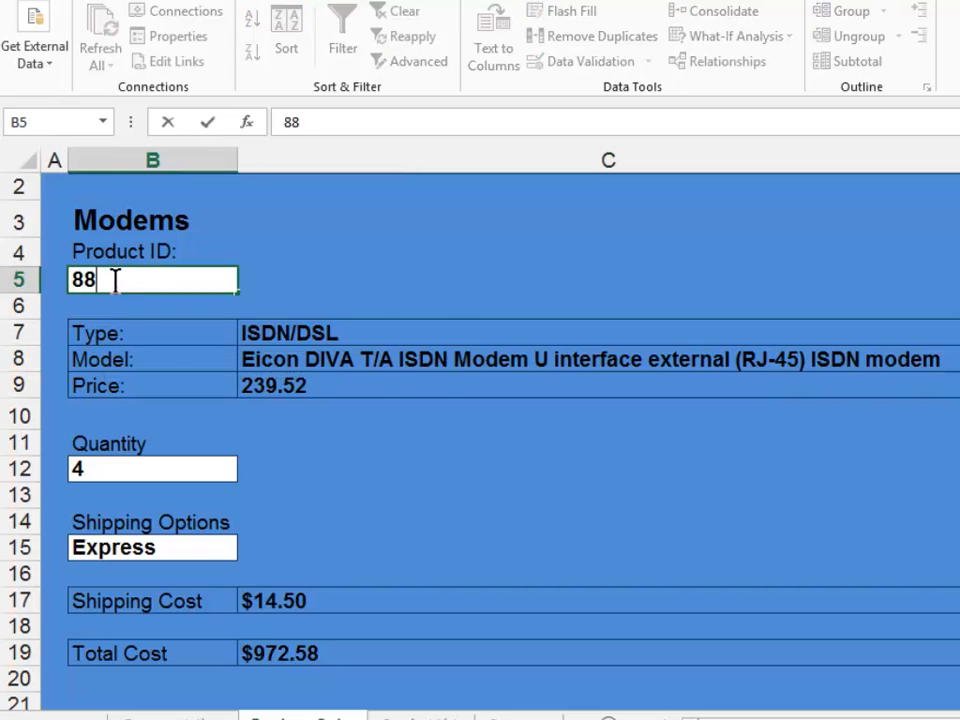
pyautogui.press('Return')
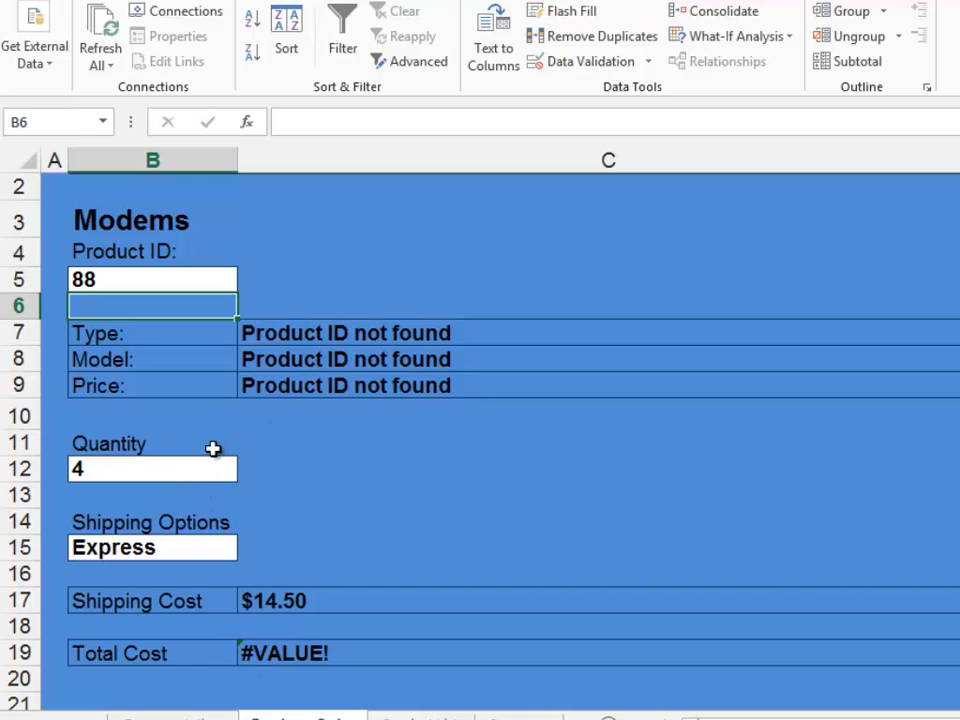
# Nest the Total Cost formula in C19 inside an IFERROR that returns "Check Product Id, Qty, or Shipping Cost"
pyautogui.click(296, 654)
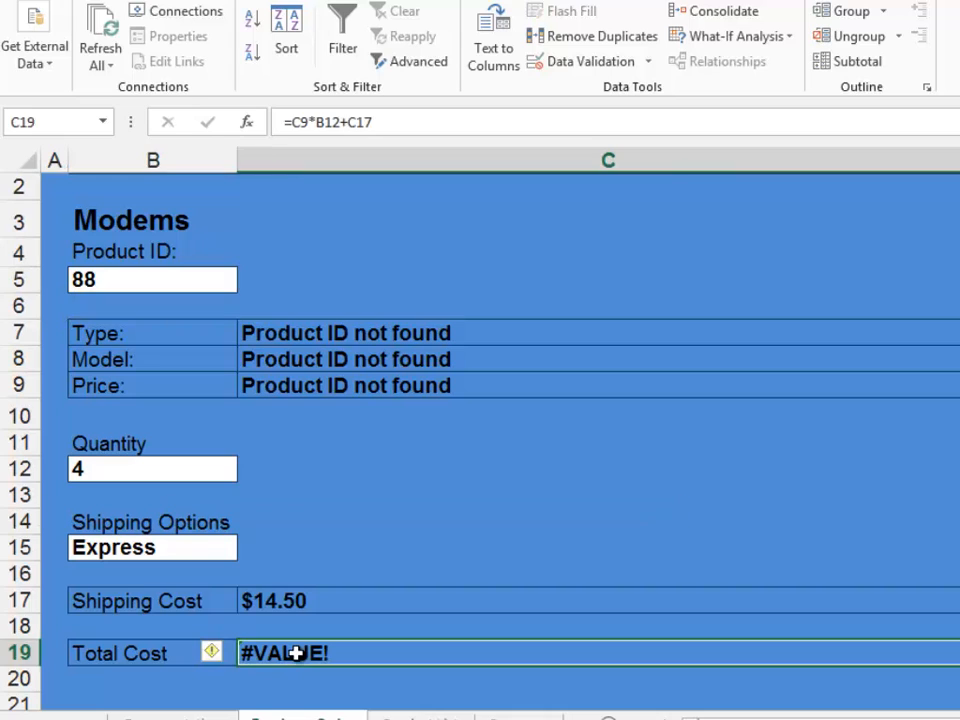
pyautogui.click(289, 122)
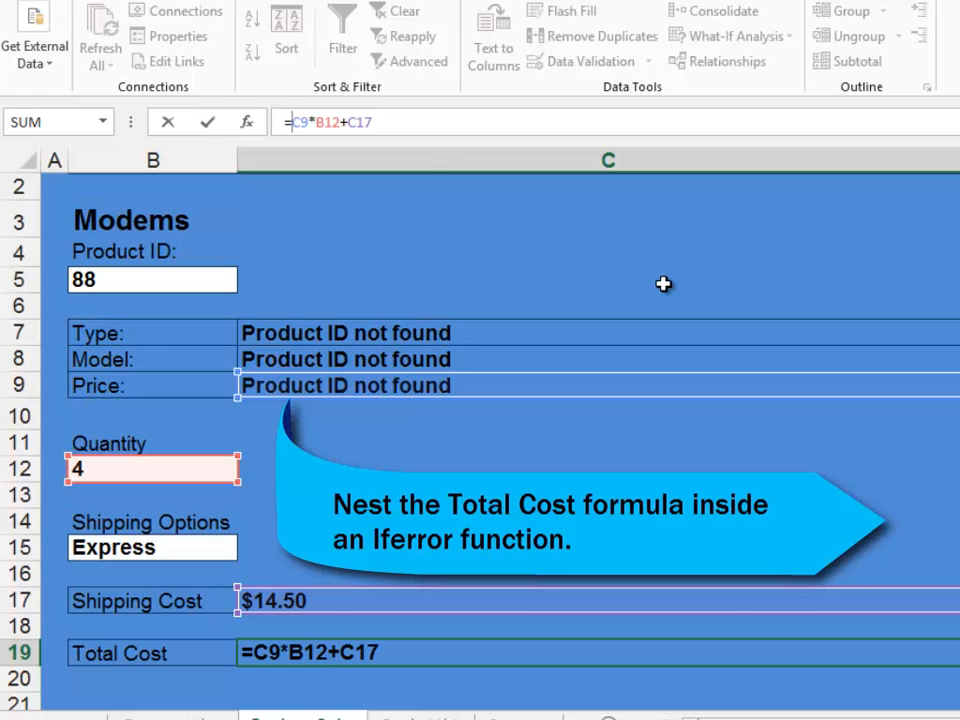
pyautogui.write('iferror')
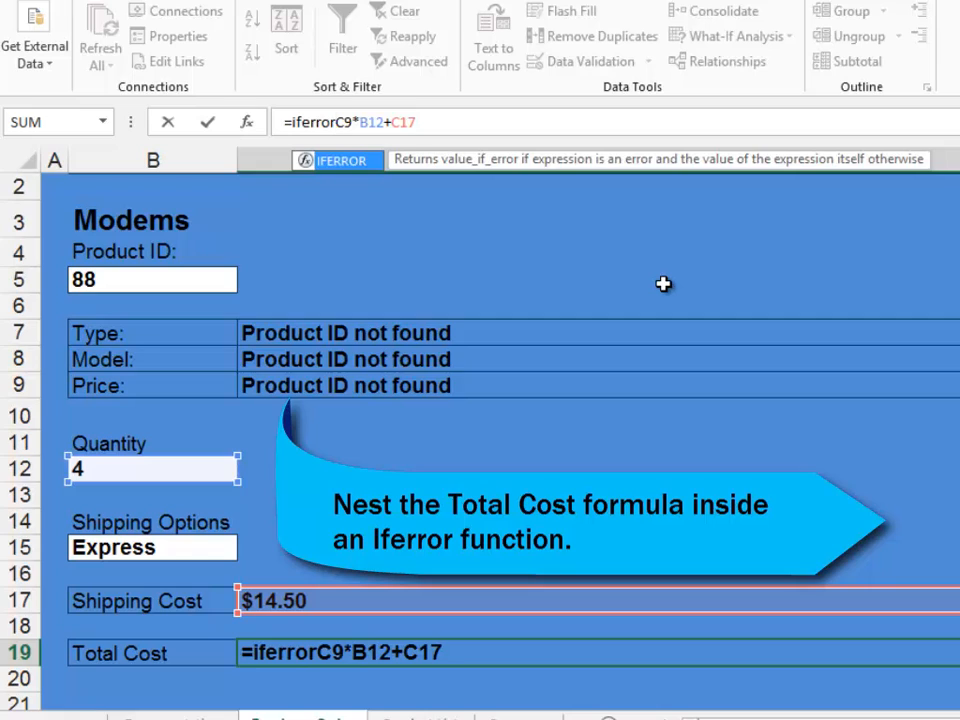
pyautogui.write('(')
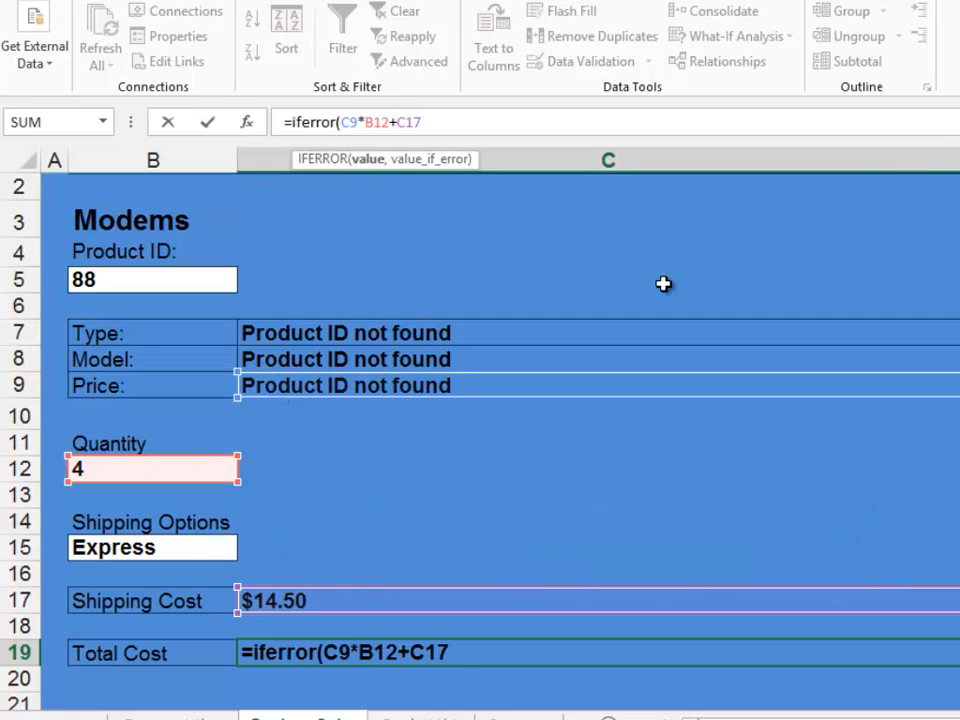
pyautogui.press('End')
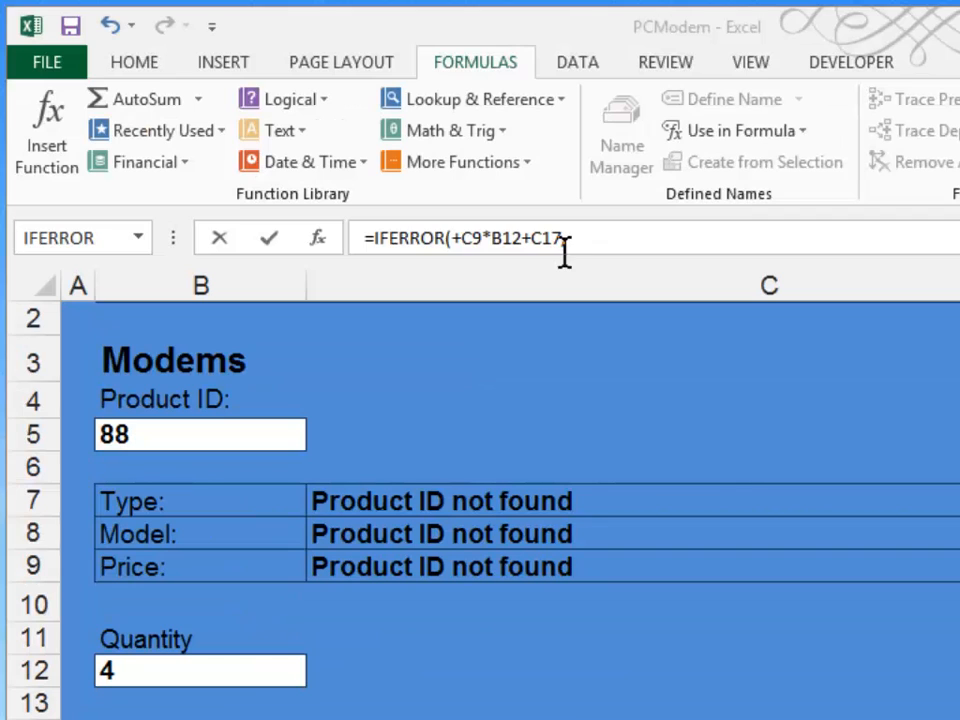
pyautogui.write(',')
pyautogui.click(578, 237)
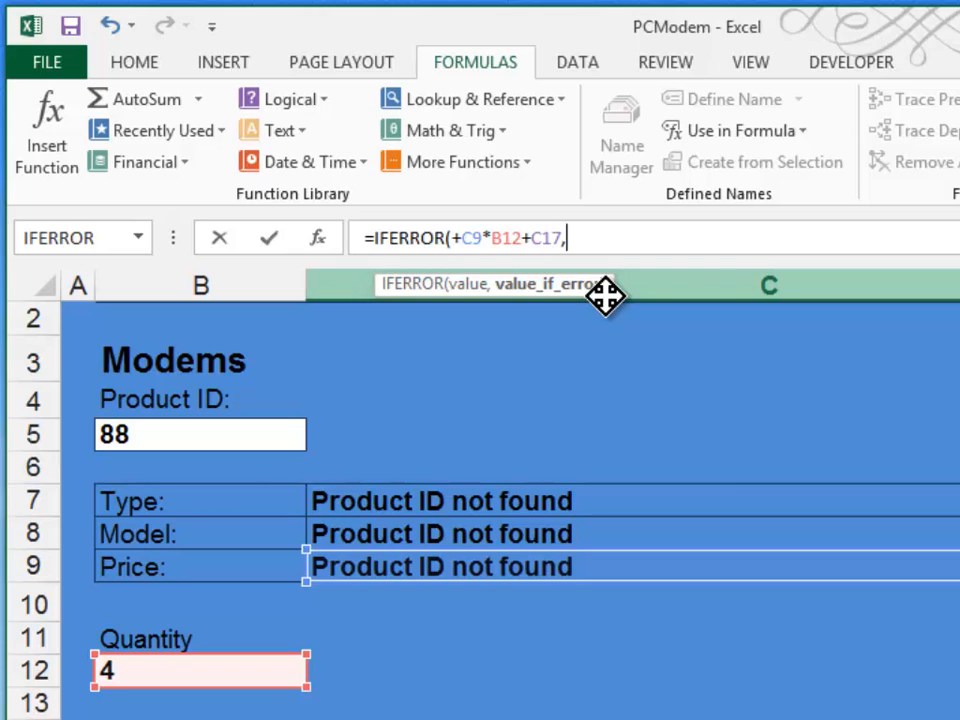
pyautogui.write('"Check Product Id, Qty, or Shipping Cost")')
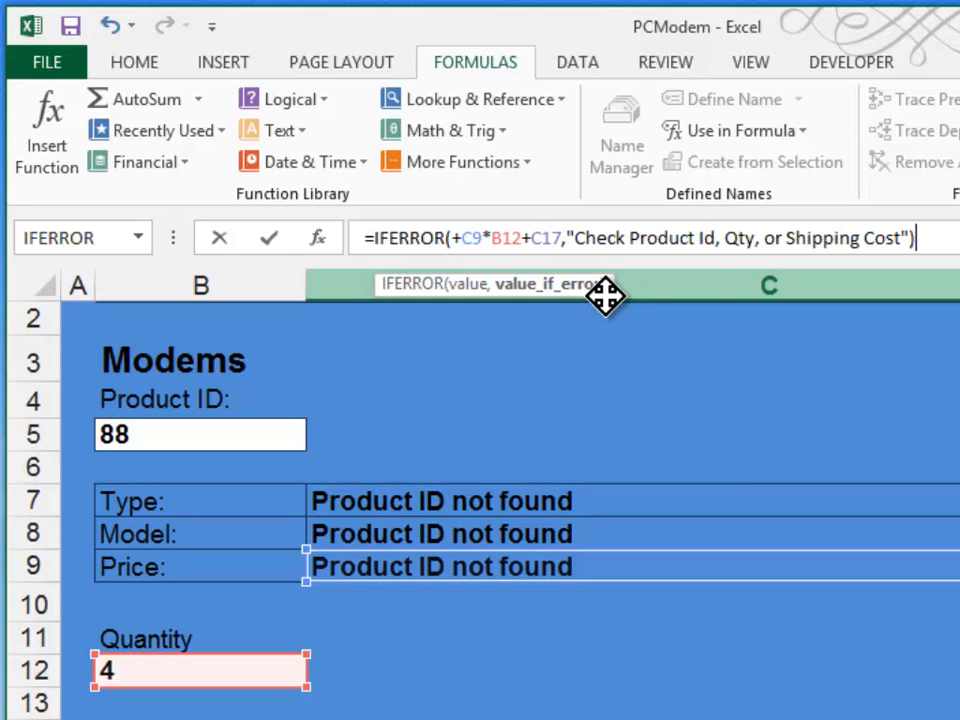